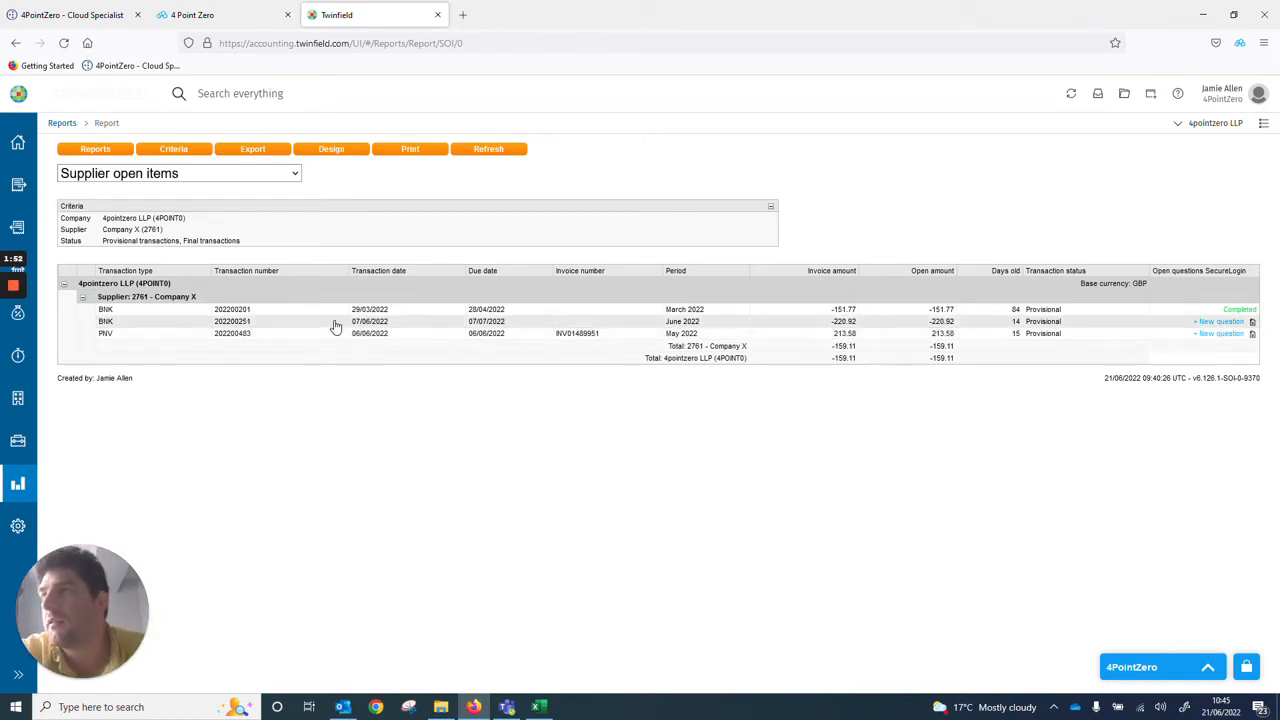
Add a Missing invoice question to the Company X £-220.92 payment: 'Please can you ask the supplier for this invoice to match the payment'
{"action": "left_click", "coordinate": [1215, 322]}
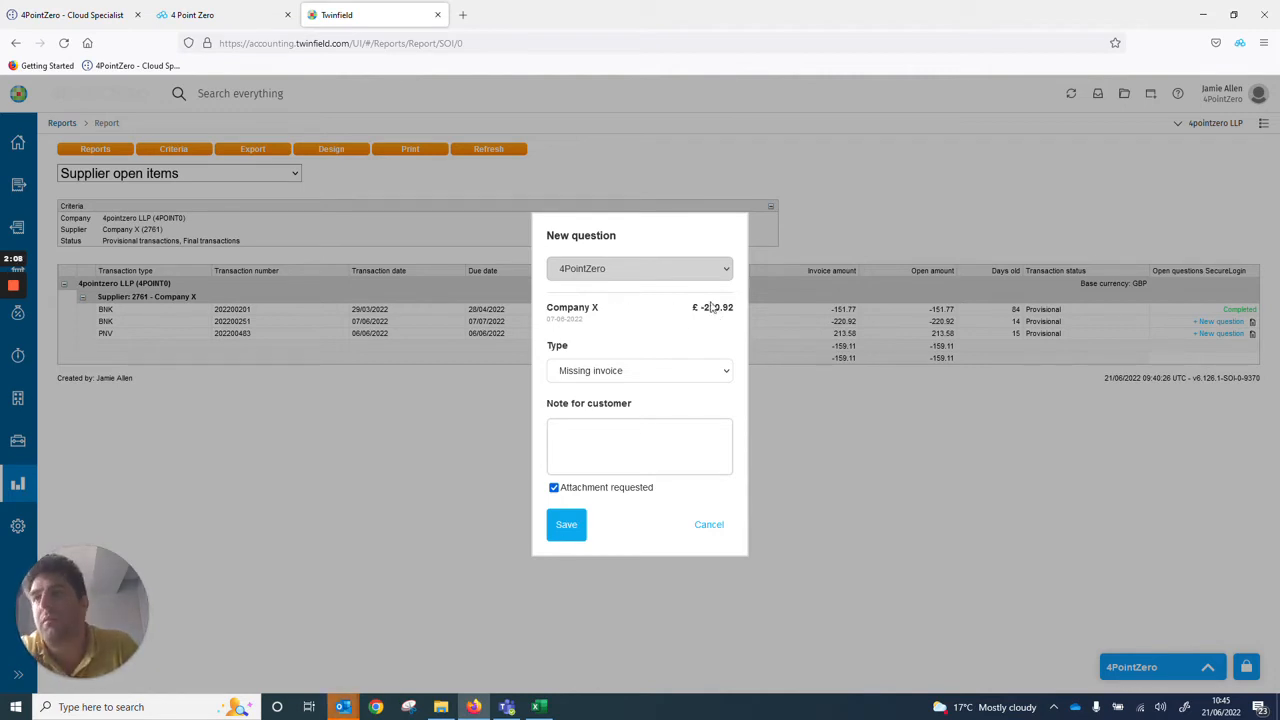
{"action": "left_click", "coordinate": [598, 372]}
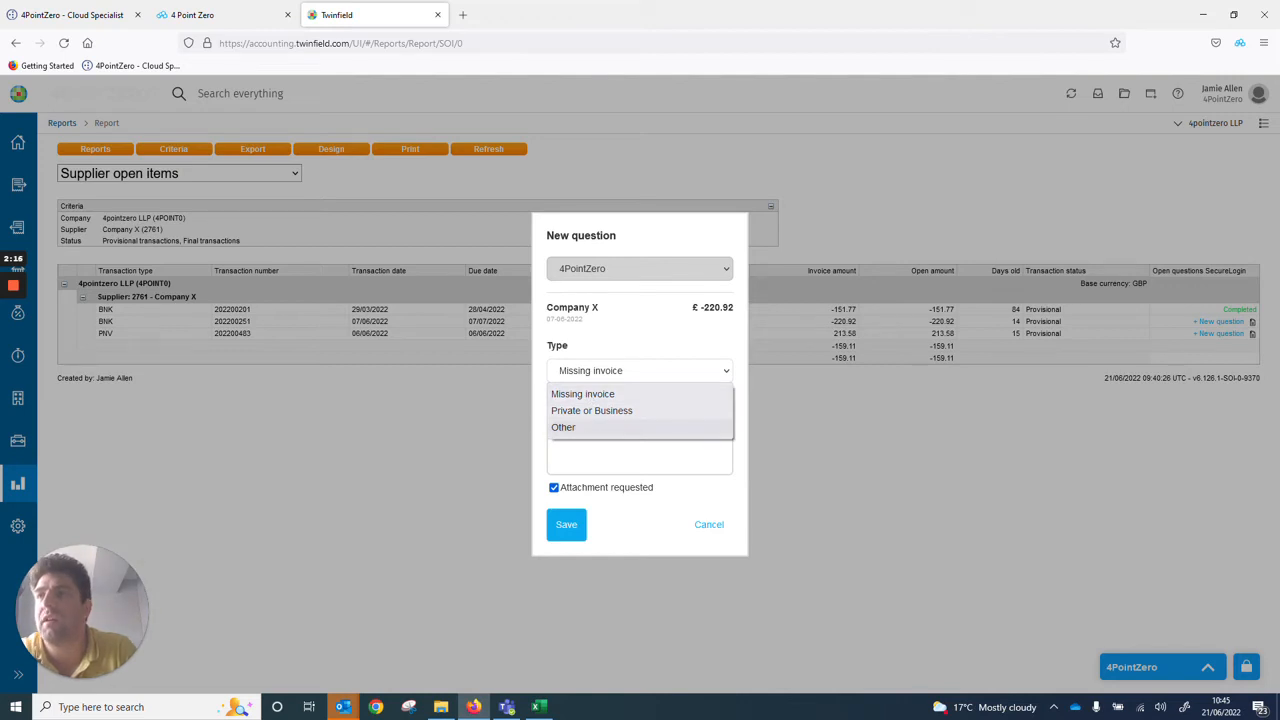
{"action": "left_click", "coordinate": [589, 443]}
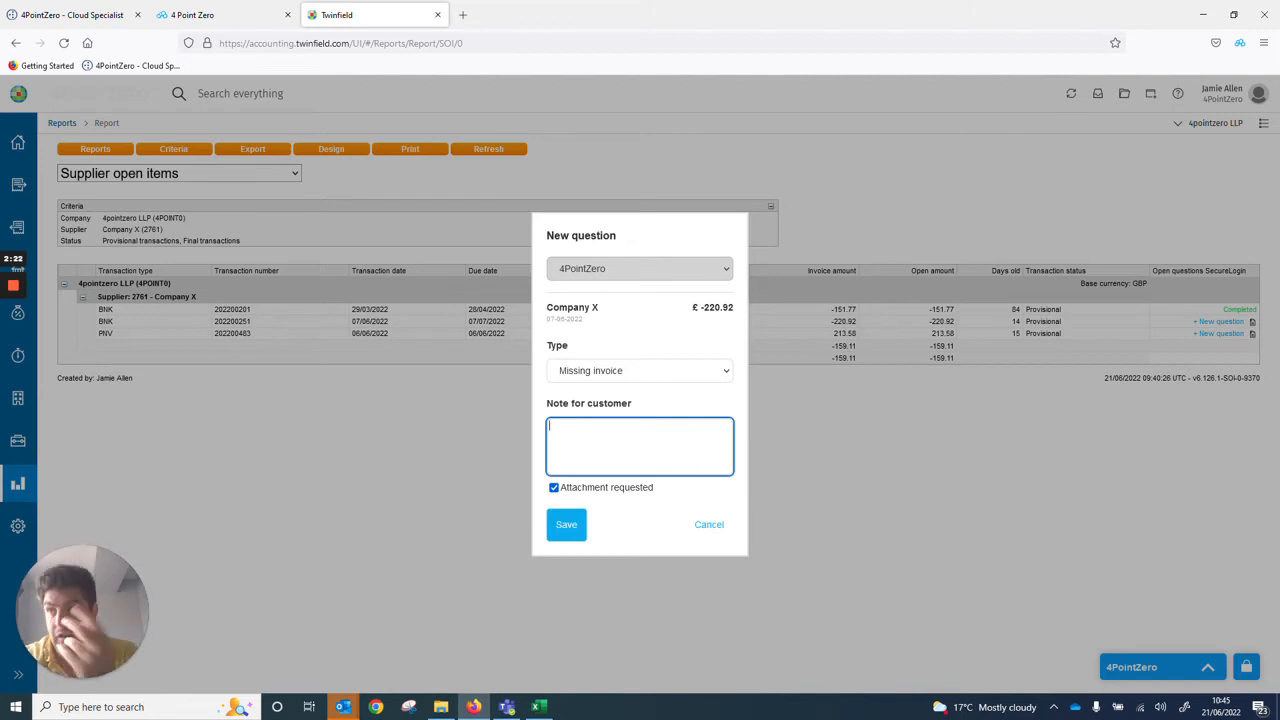
{"action": "type", "text": "Plea"}
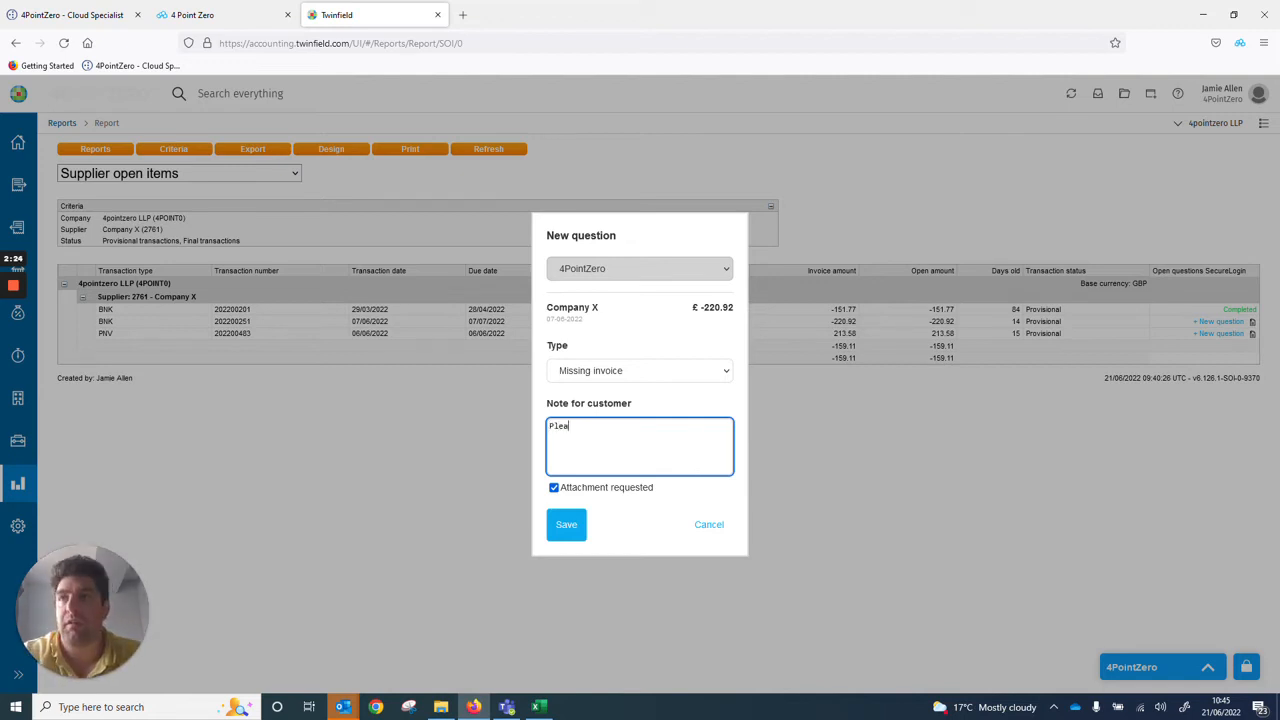
{"action": "type", "text": "se can you ask the"}
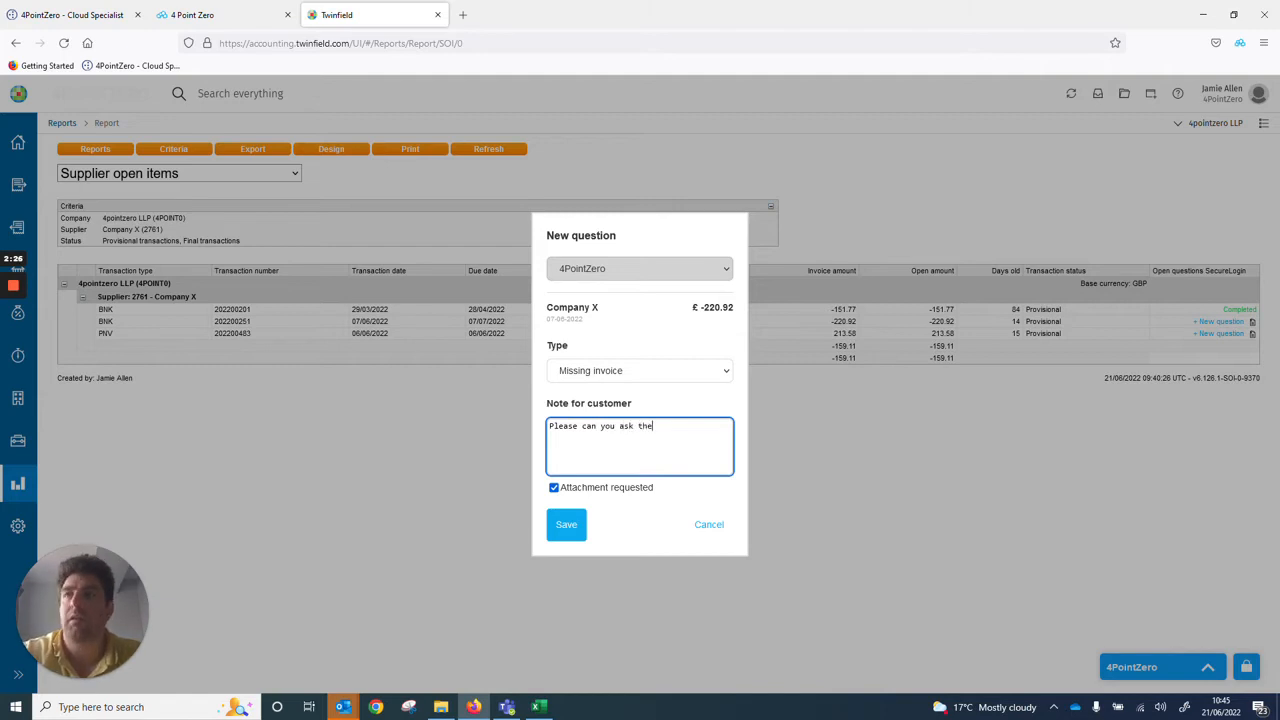
{"action": "type", "text": " supplier"}
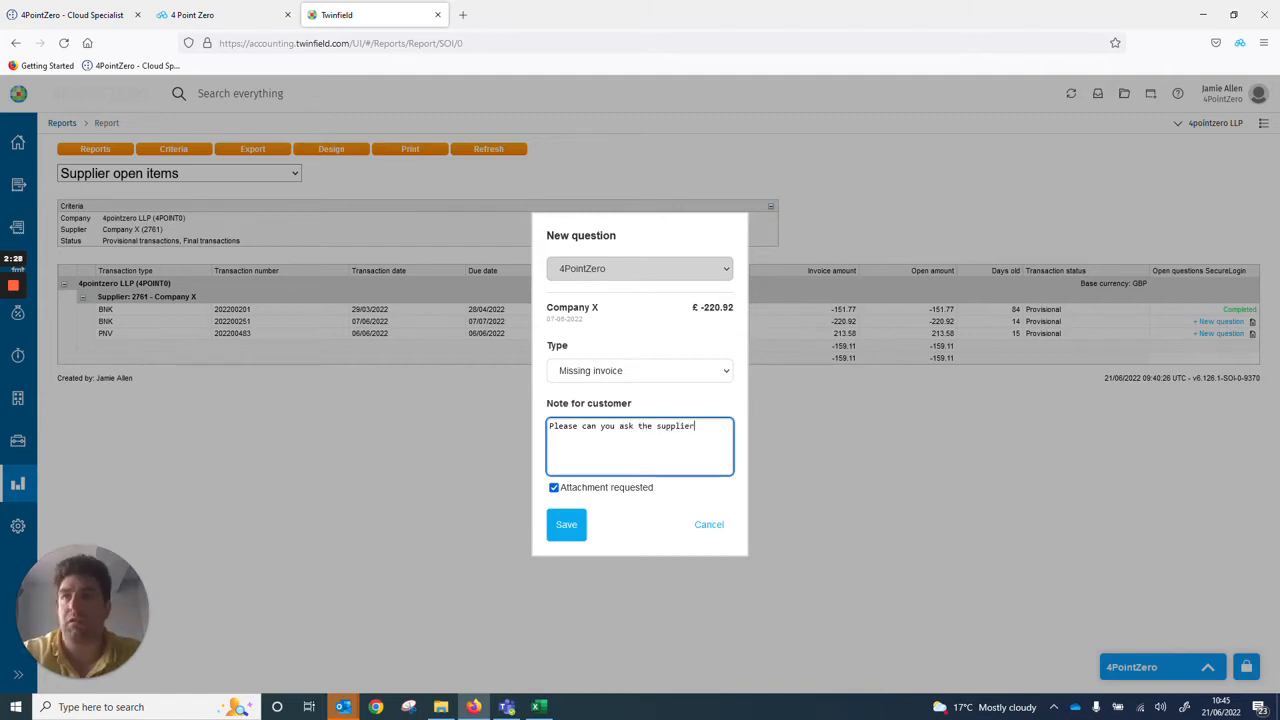
{"action": "type", "text": " for this in"}
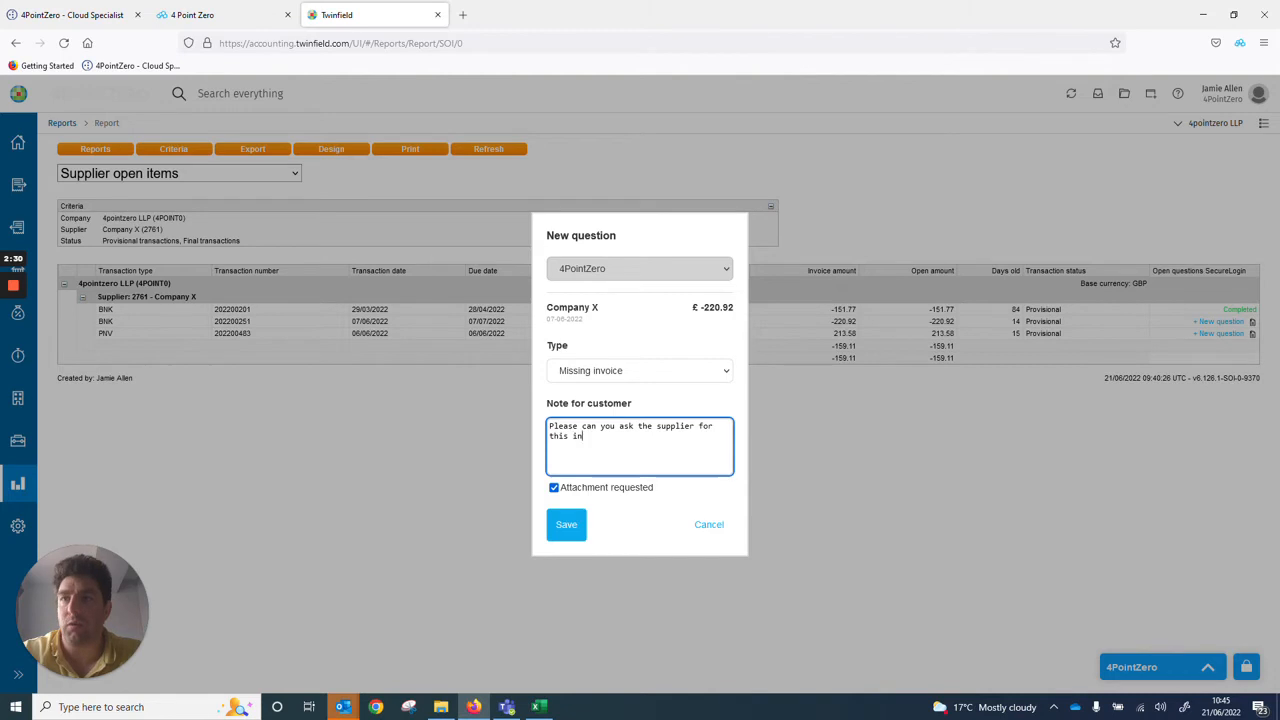
{"action": "type", "text": "voice to matc"}
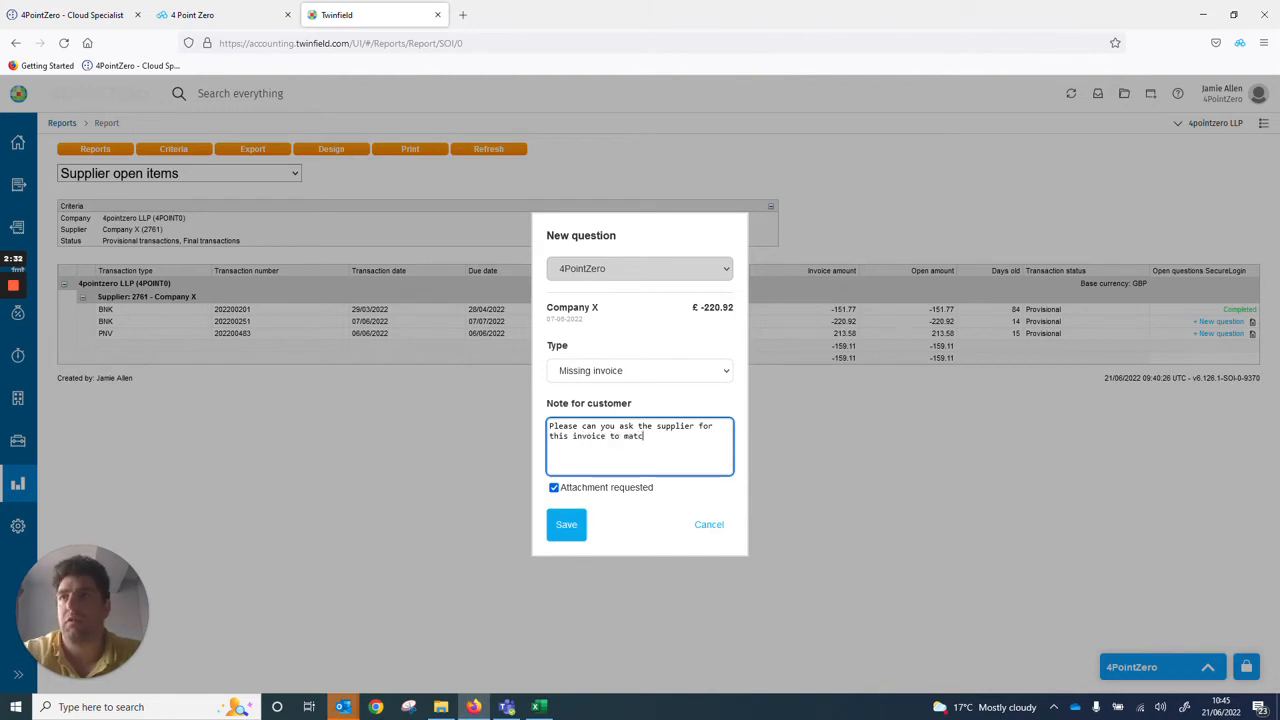
{"action": "type", "text": "h the payment"}
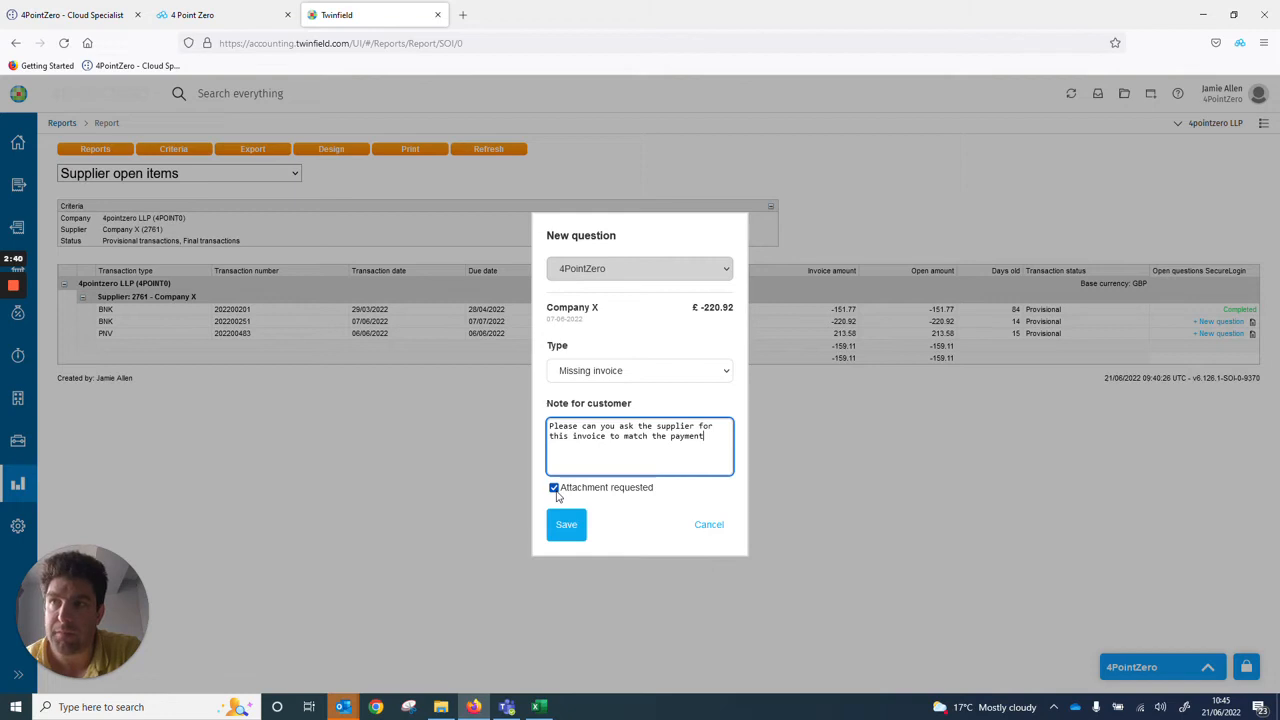
{"action": "left_click", "coordinate": [566, 525]}
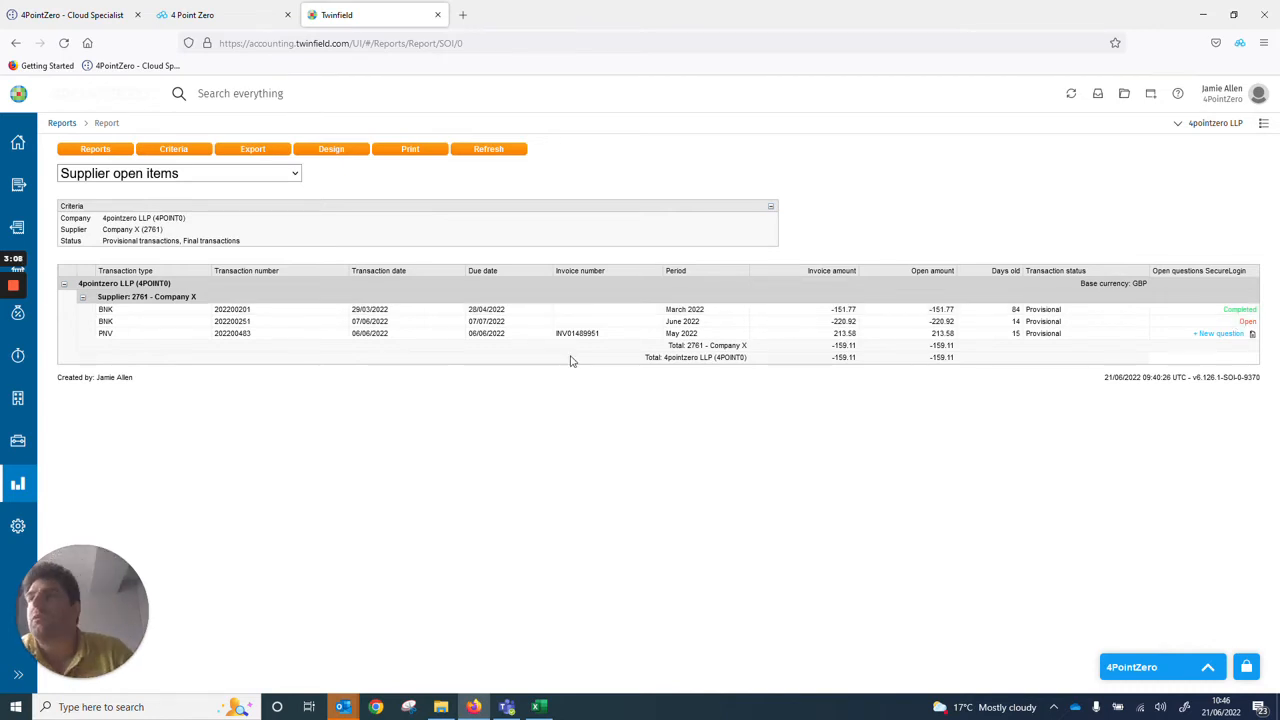
Switch from Twinfield to the 4 Point Zero SecureLogin portal
{"action": "left_click", "coordinate": [221, 13]}
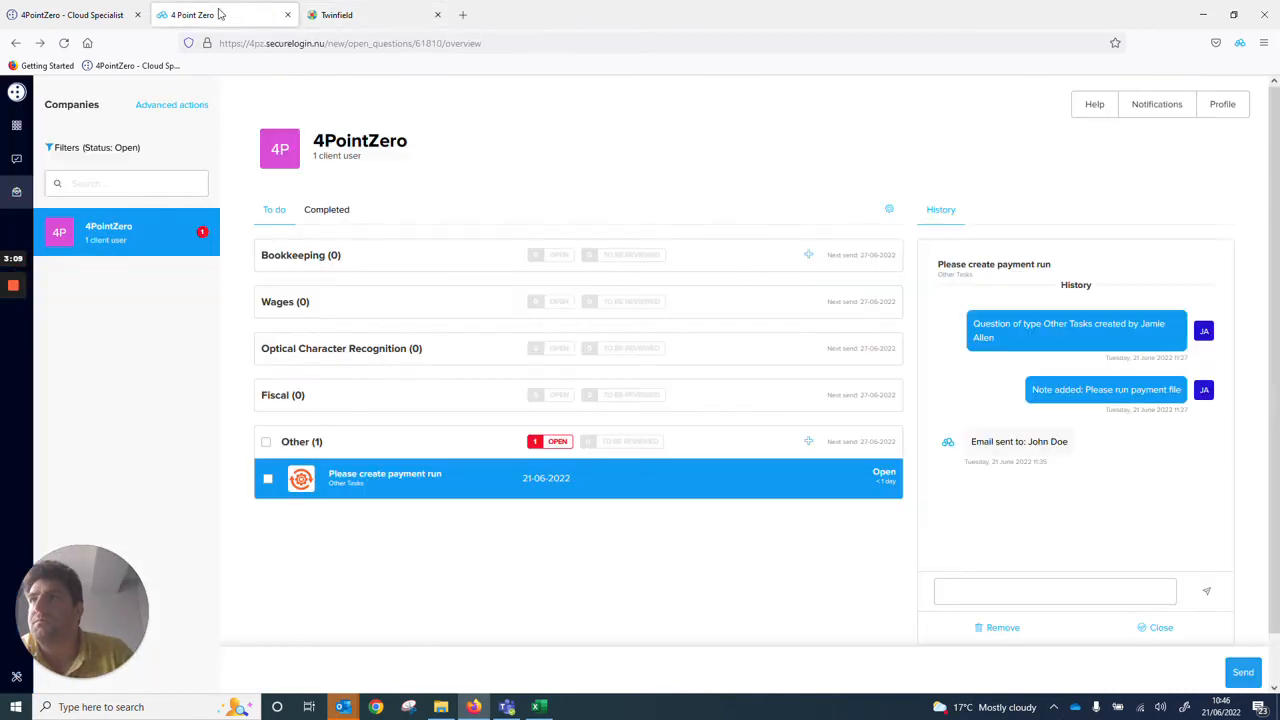
Compare Completed and To do questions, dismiss the Outlook toast, expand Other, and start a manual question
{"action": "left_click", "coordinate": [329, 210]}
{"action": "left_click", "coordinate": [270, 211]}
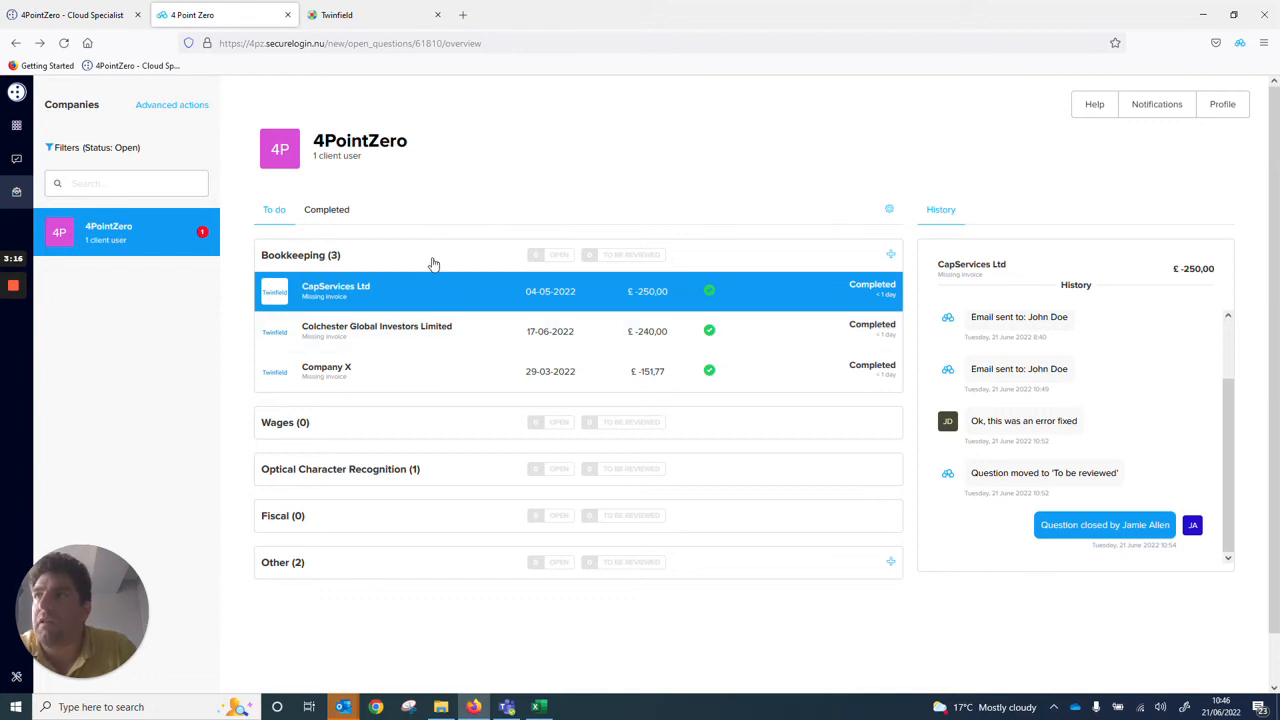
{"action": "left_click", "coordinate": [310, 212]}
{"action": "left_click", "coordinate": [268, 211]}
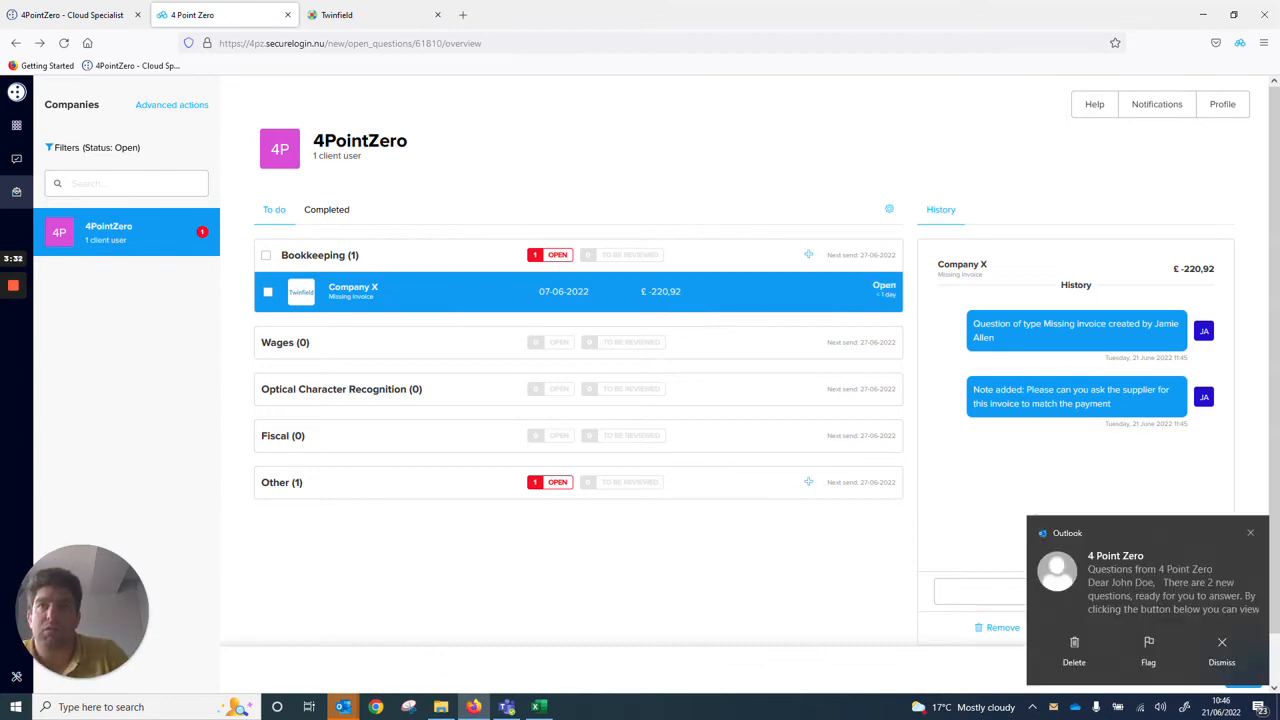
{"action": "left_click", "coordinate": [1250, 536]}
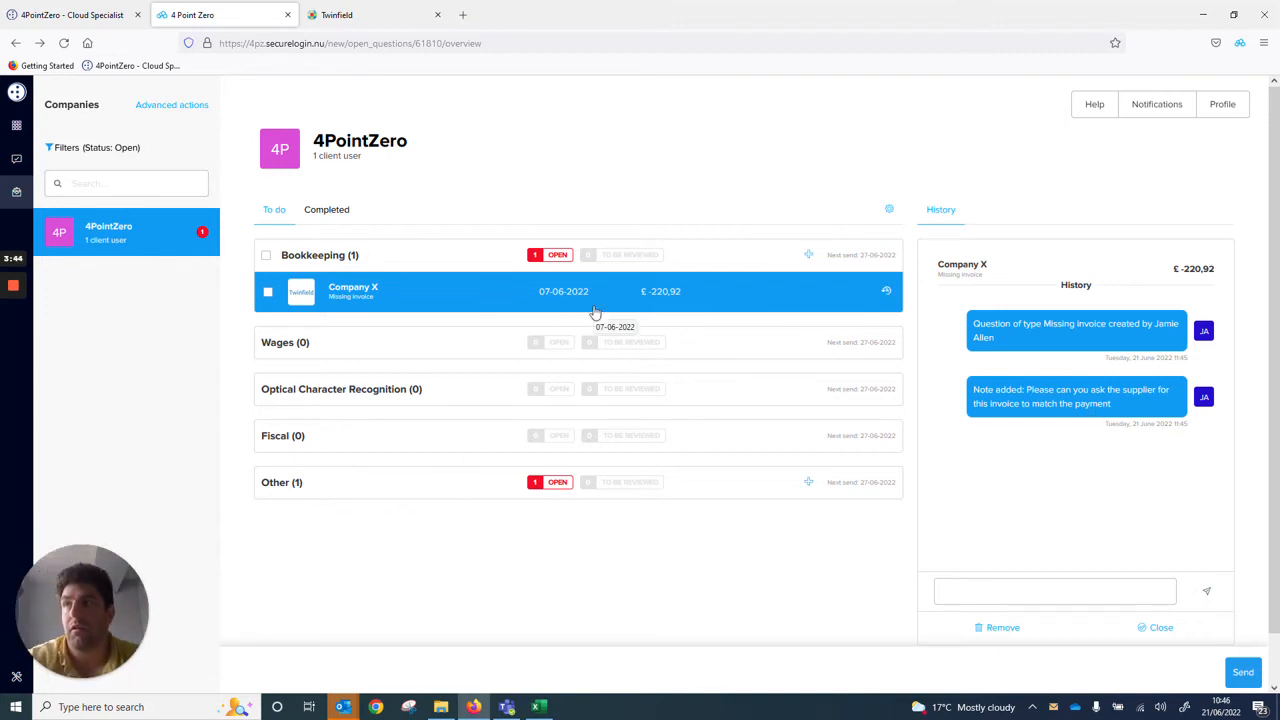
{"action": "left_click", "coordinate": [615, 489]}
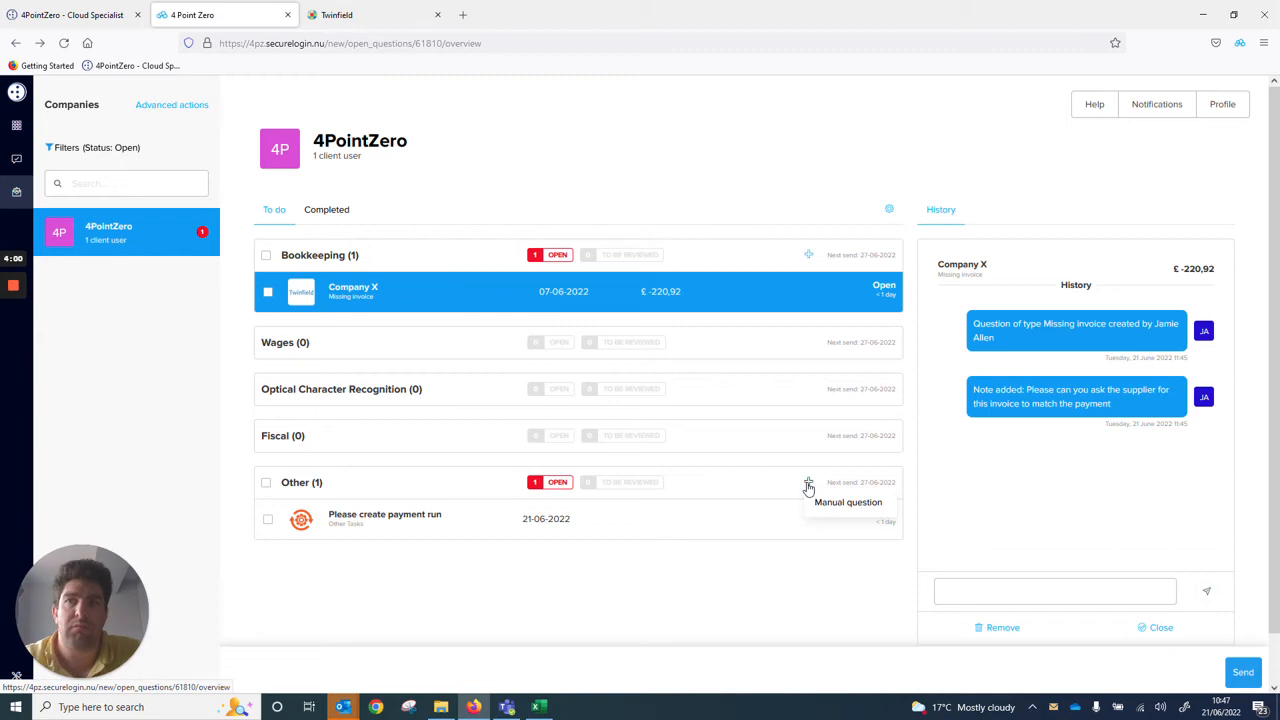
{"action": "left_click", "coordinate": [837, 510]}
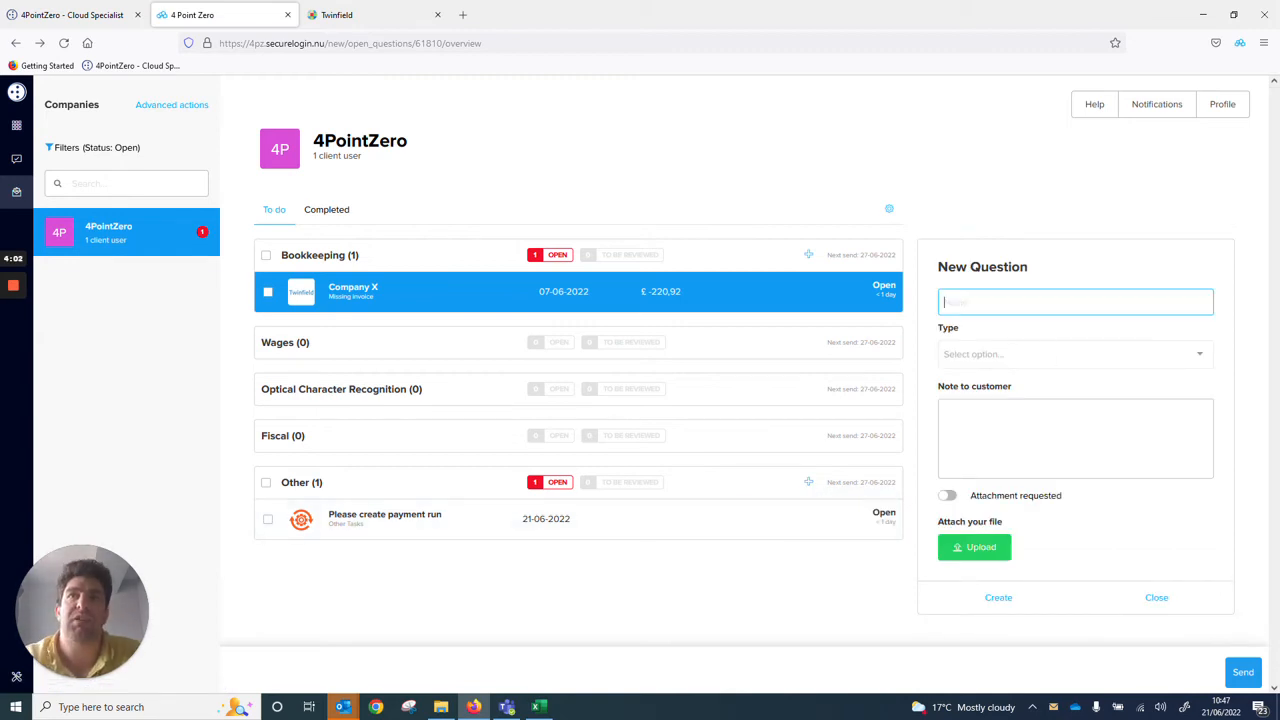
Create the Other Tasks question 'Please sign the engagement letter' with the note 'Please sign email from last week'
{"action": "type", "text": "Please "}
{"action": "type", "text": "sign the engag"}
{"action": "type", "text": "e,en"}
{"action": "key", "text": "BackSpace"}
{"action": "key", "text": "BackSpace"}
{"action": "key", "text": "BackSpace"}
{"action": "key", "text": "BackSpace"}
{"action": "type", "text": "ment"}
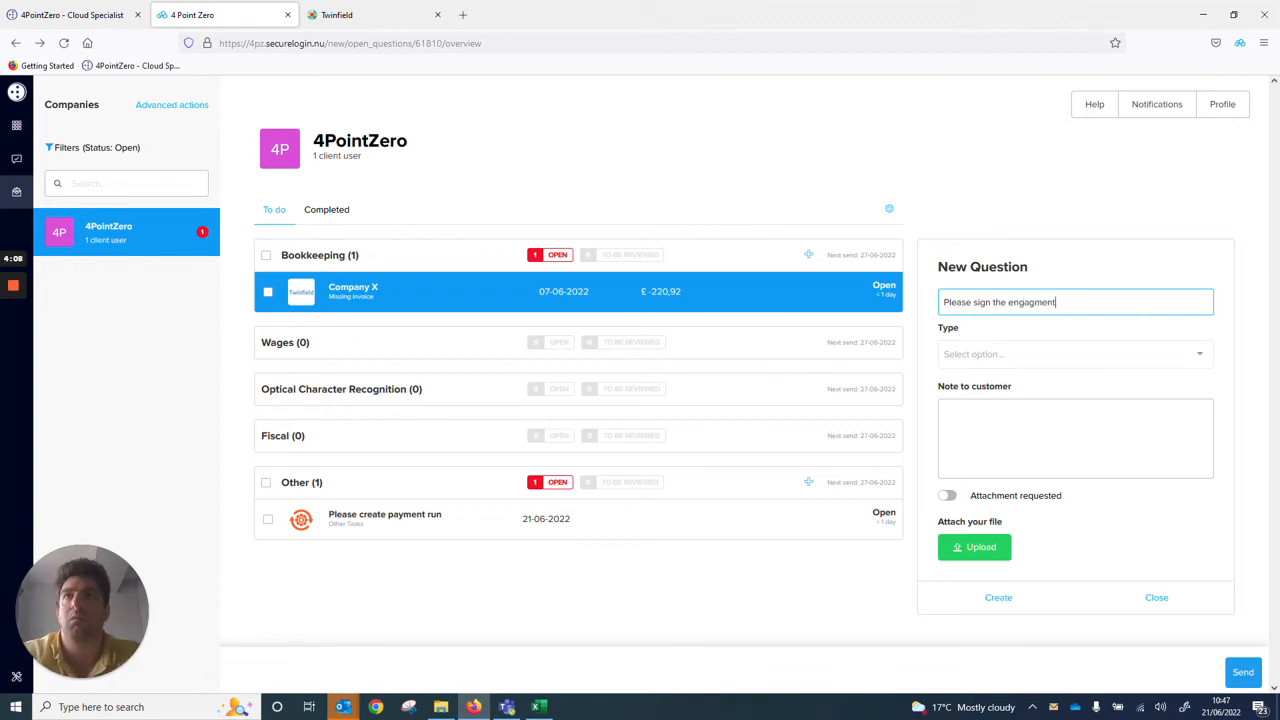
{"action": "type", "text": " letter"}
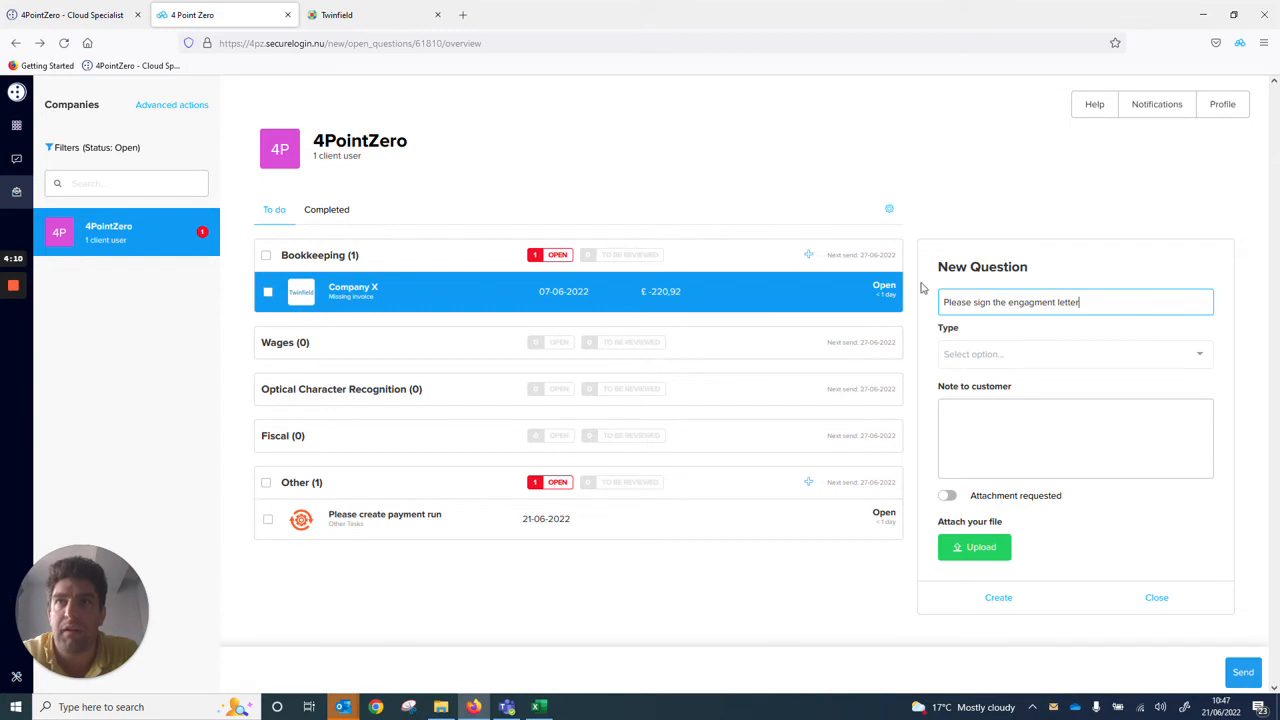
{"action": "left_click", "coordinate": [962, 355]}
{"action": "left_click", "coordinate": [975, 386]}
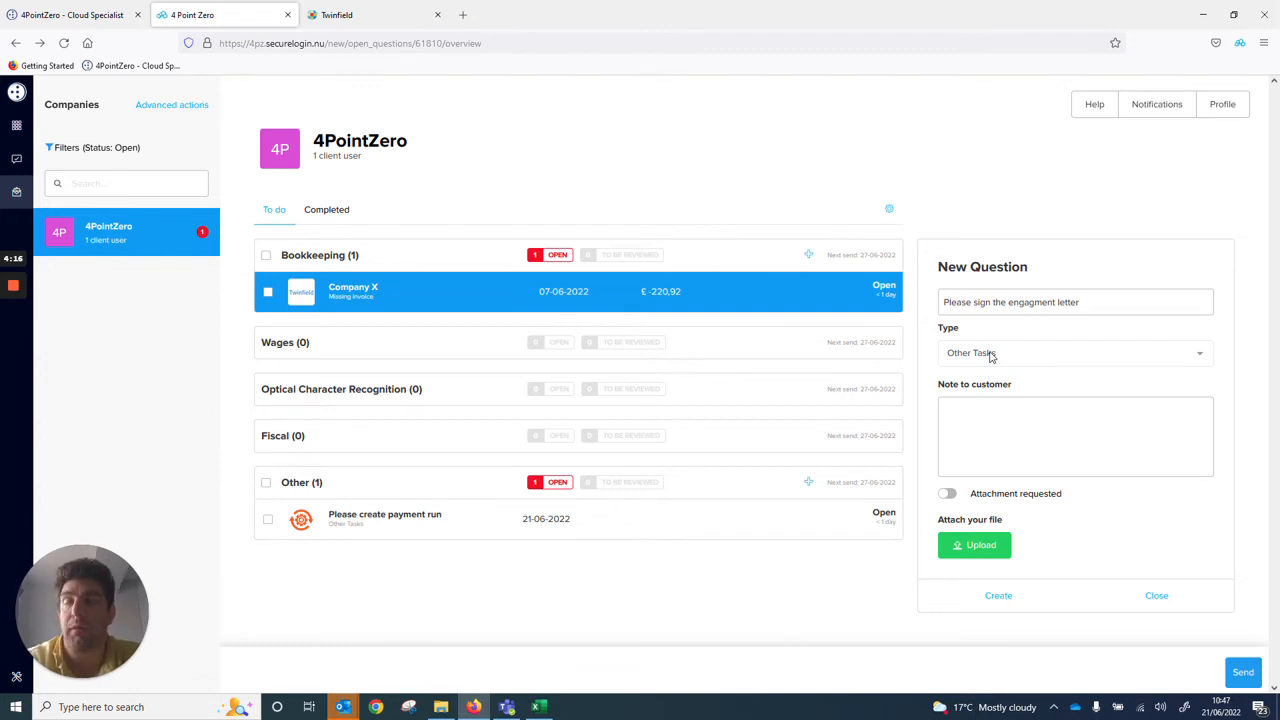
{"action": "left_click", "coordinate": [998, 402]}
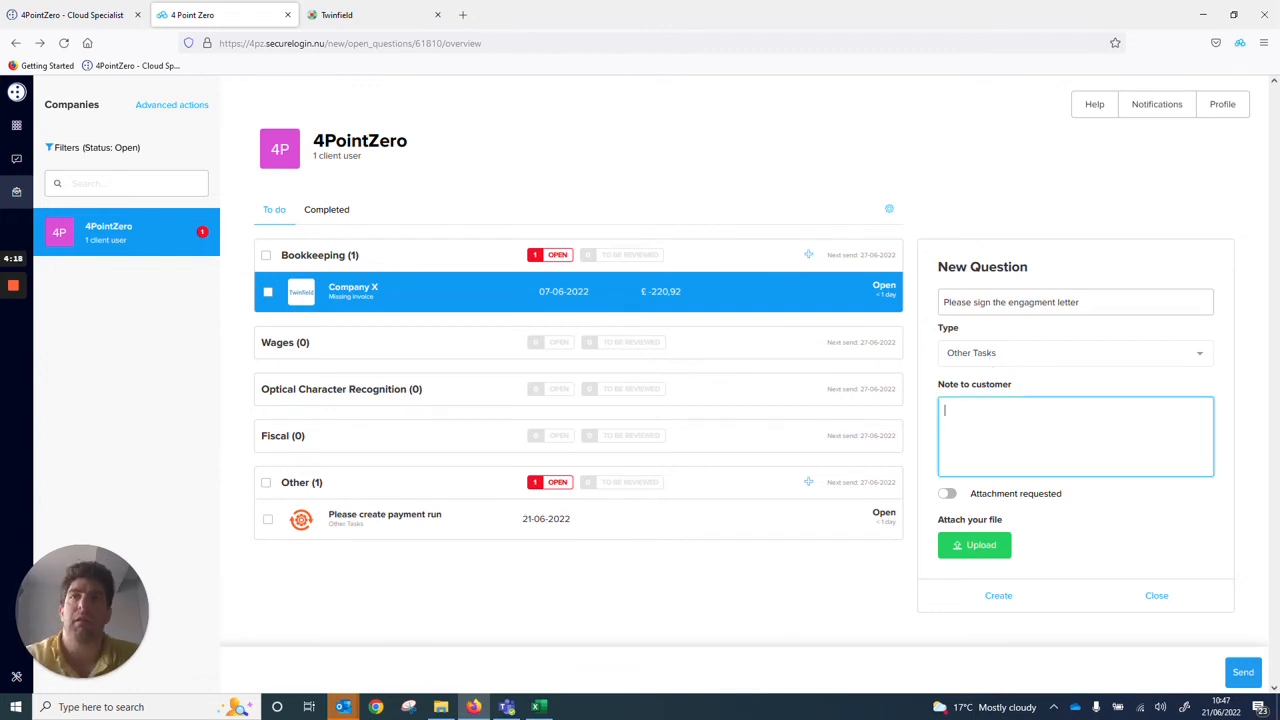
{"action": "type", "text": "Pleae s"}
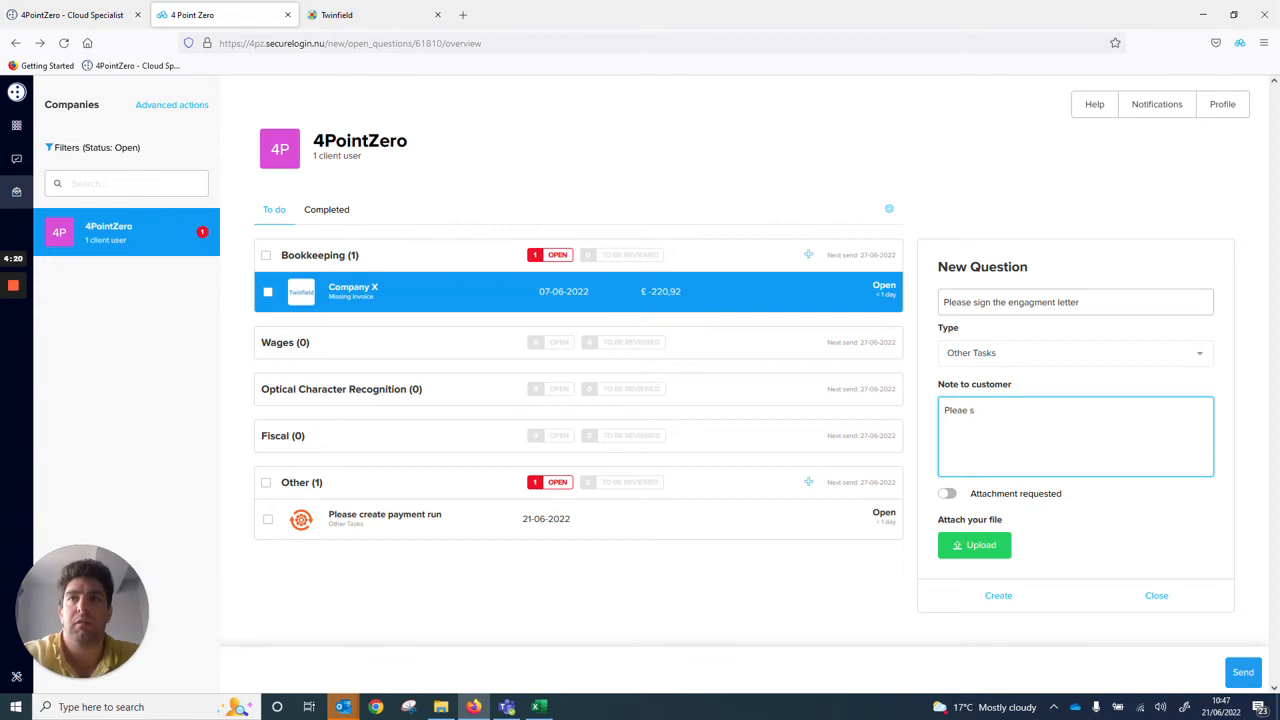
{"action": "key", "text": "BackSpace"}
{"action": "key", "text": "BackSpace"}
{"action": "key", "text": "BackSpace"}
{"action": "type", "text": "se sign "}
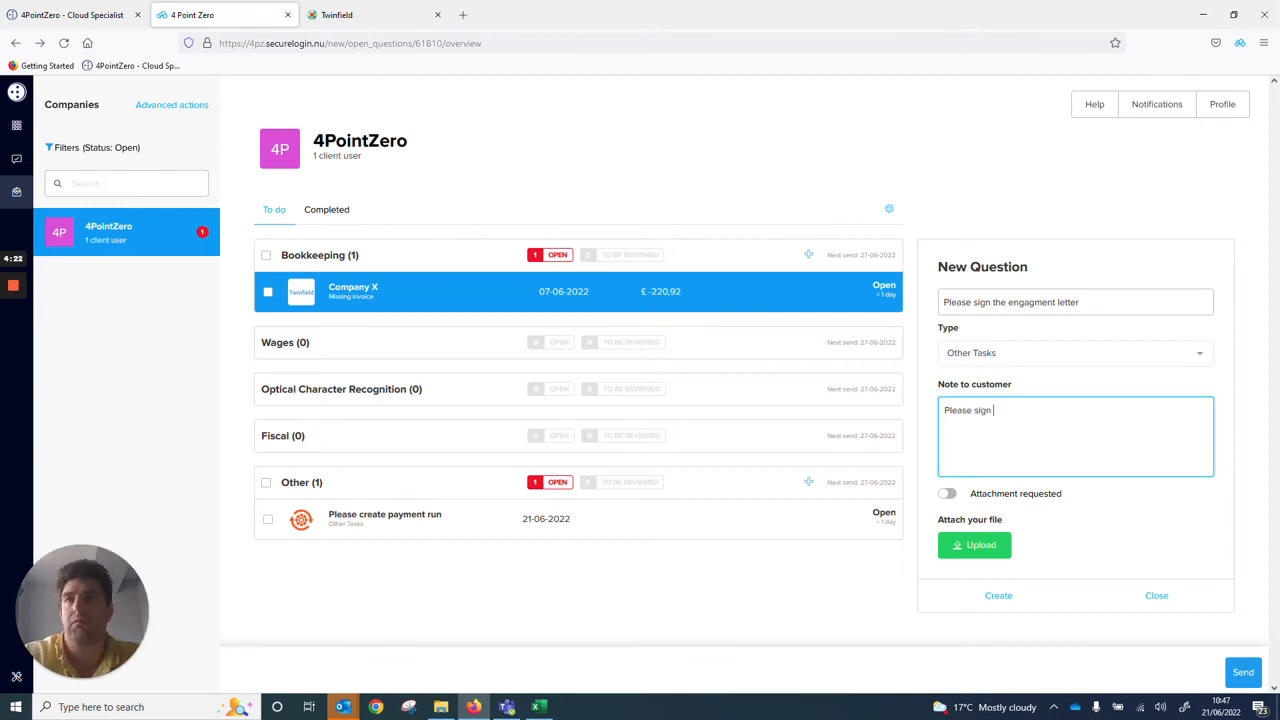
{"action": "type", "text": "email from last"}
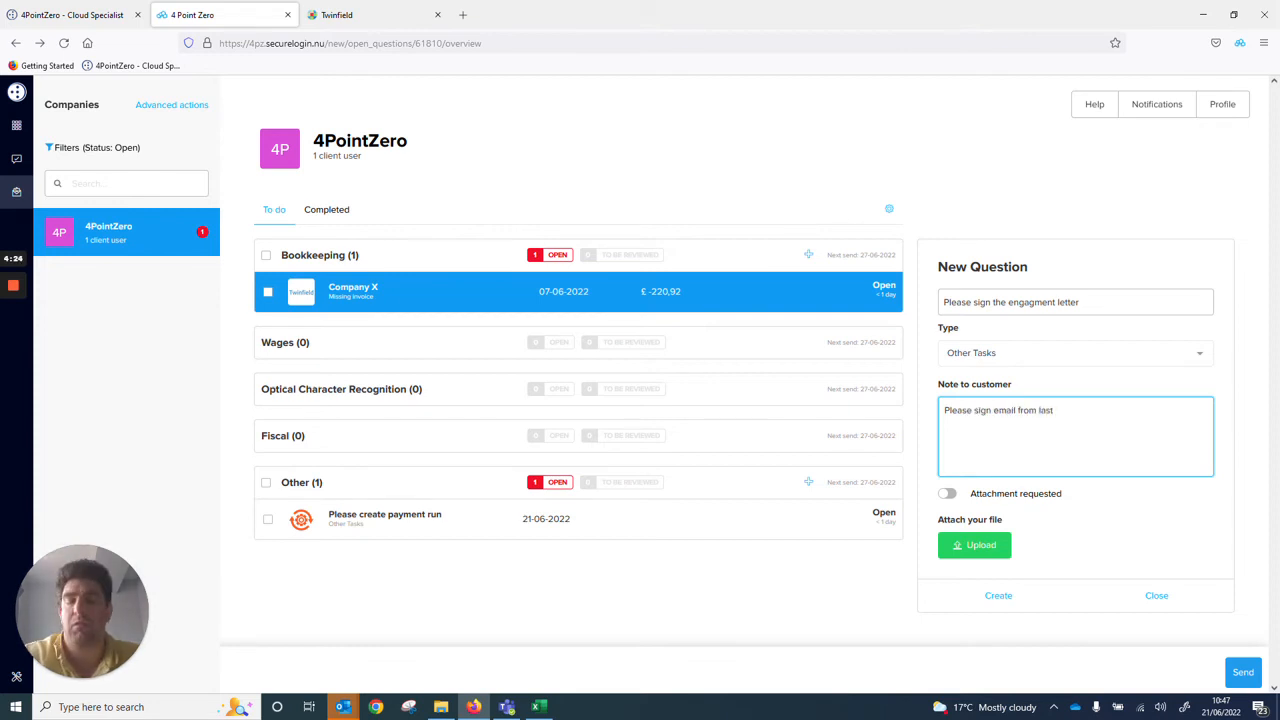
{"action": "type", "text": " week"}
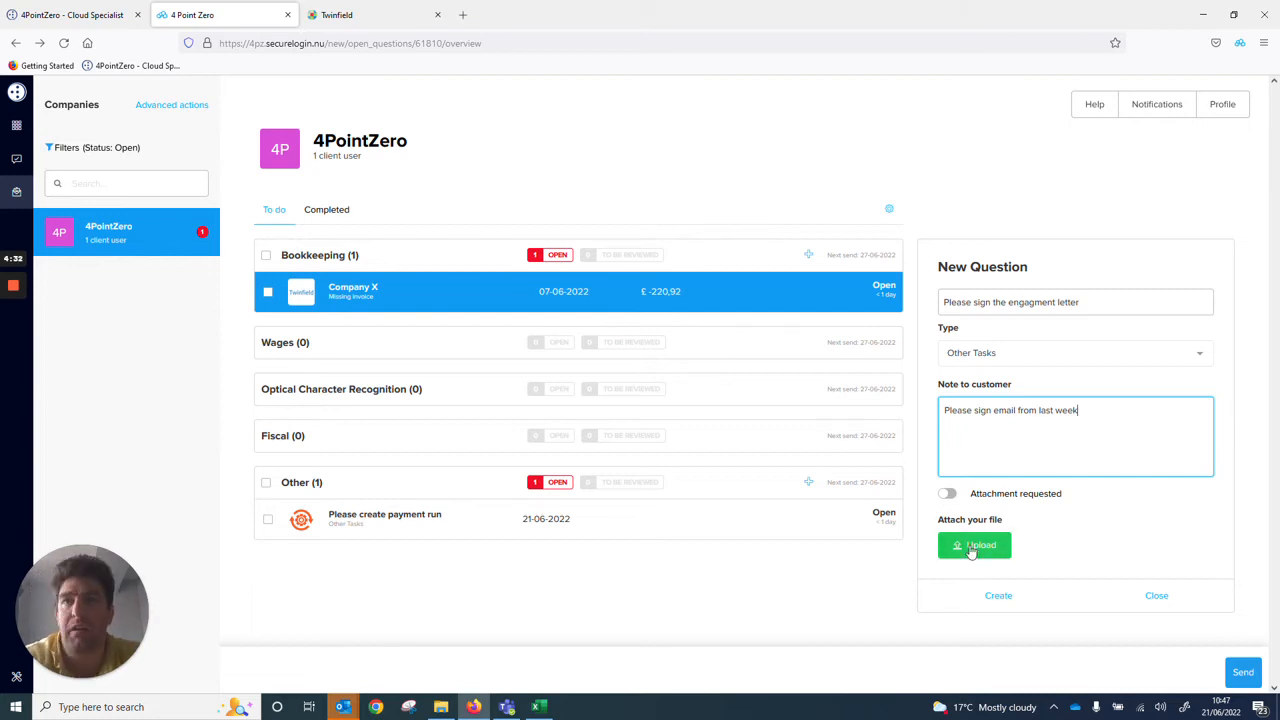
{"action": "left_click", "coordinate": [1005, 596]}
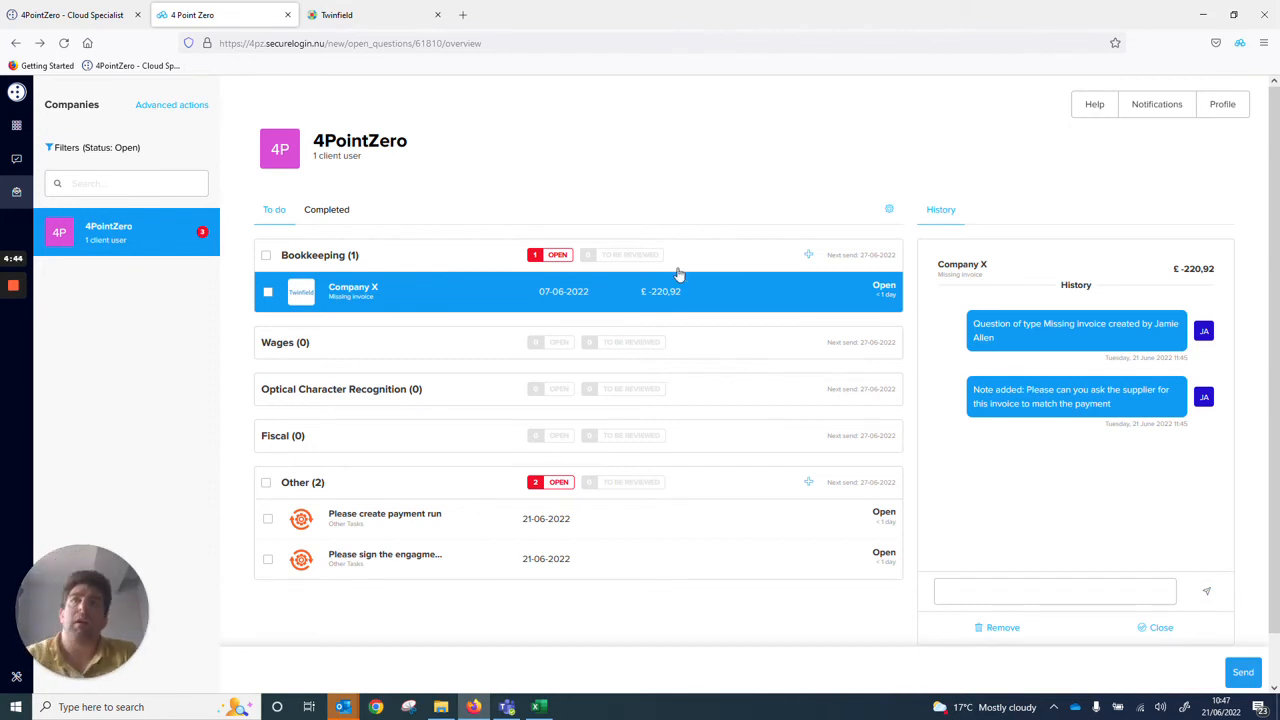
{"action": "left_click", "coordinate": [889, 209]}
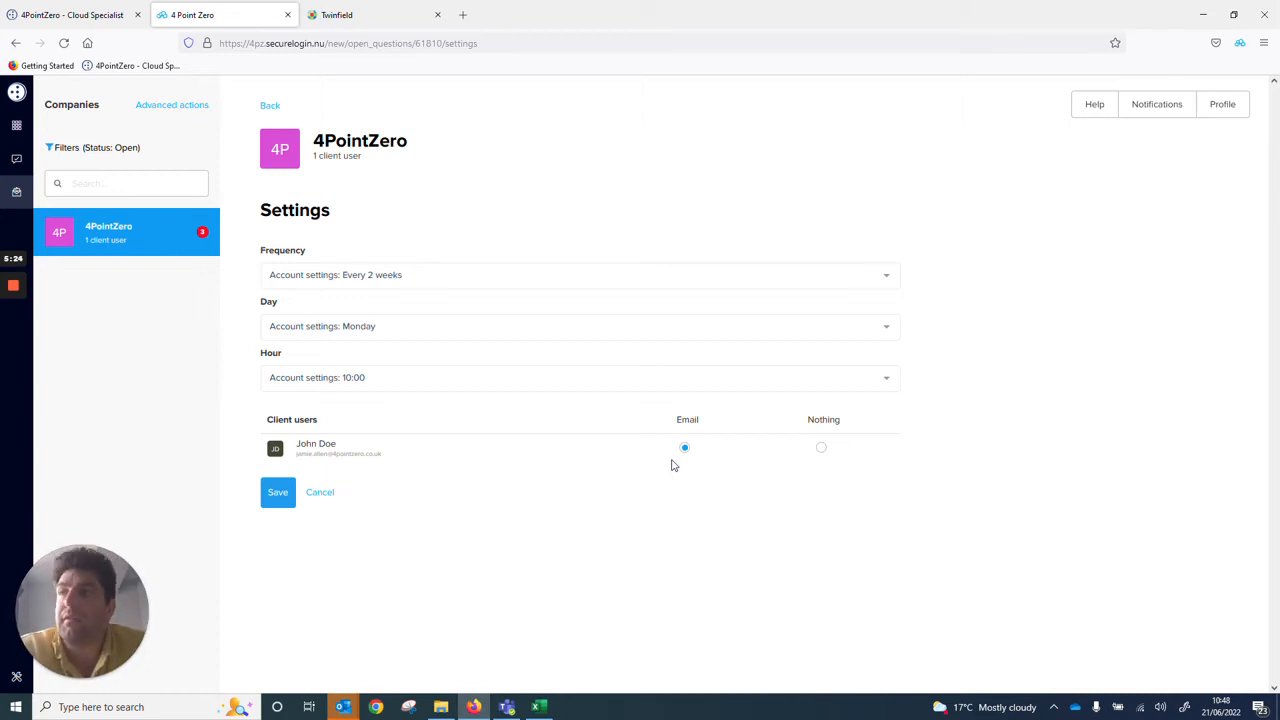
{"action": "left_click", "coordinate": [820, 449]}
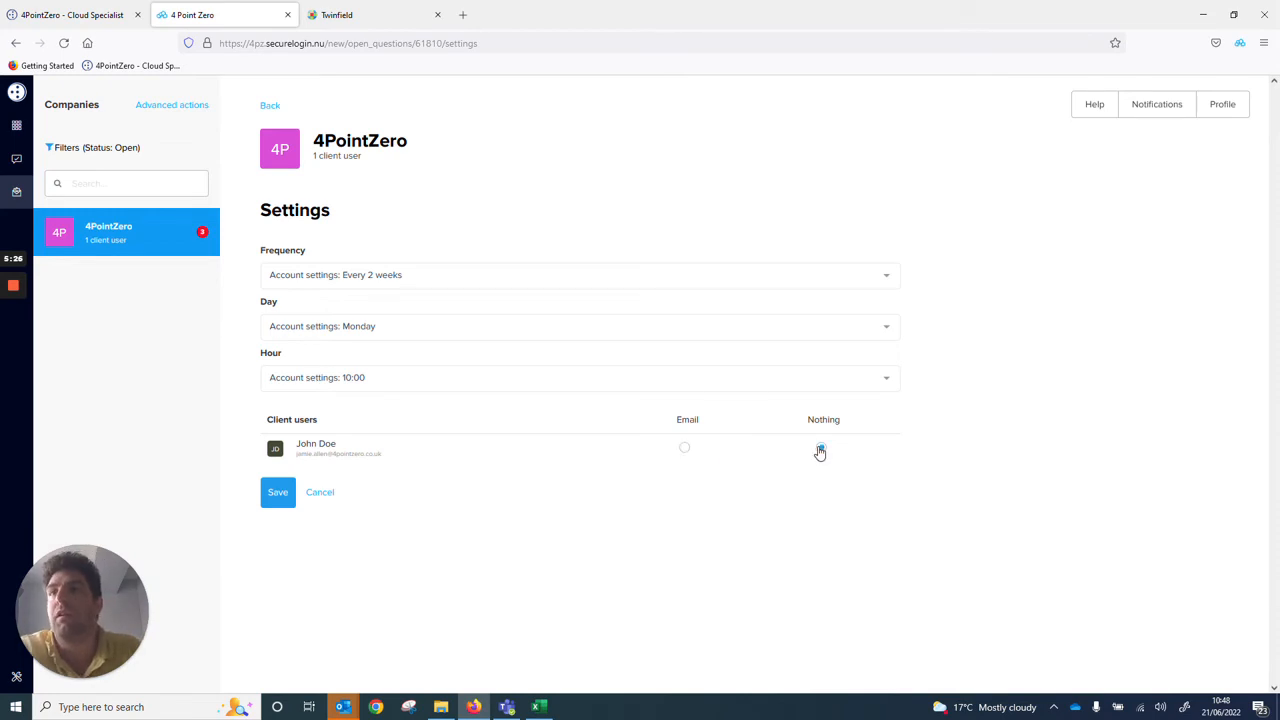
{"action": "left_click", "coordinate": [684, 449]}
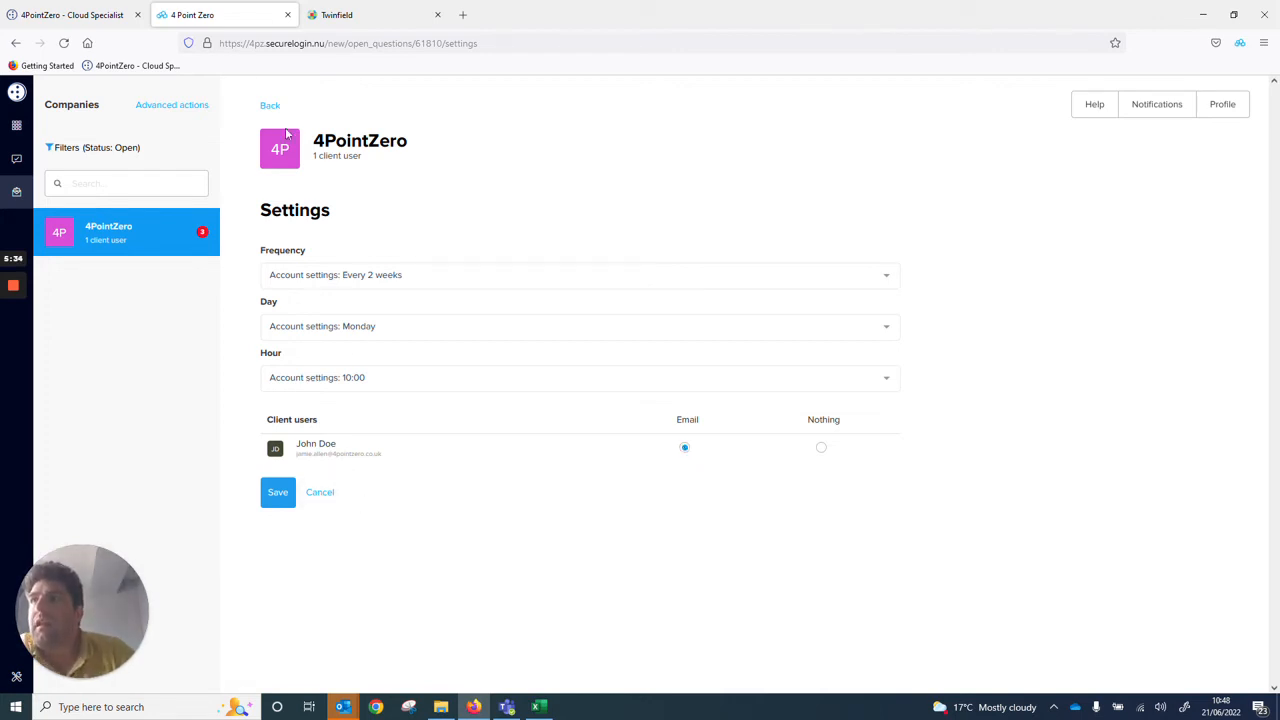
{"action": "left_click", "coordinate": [268, 106]}
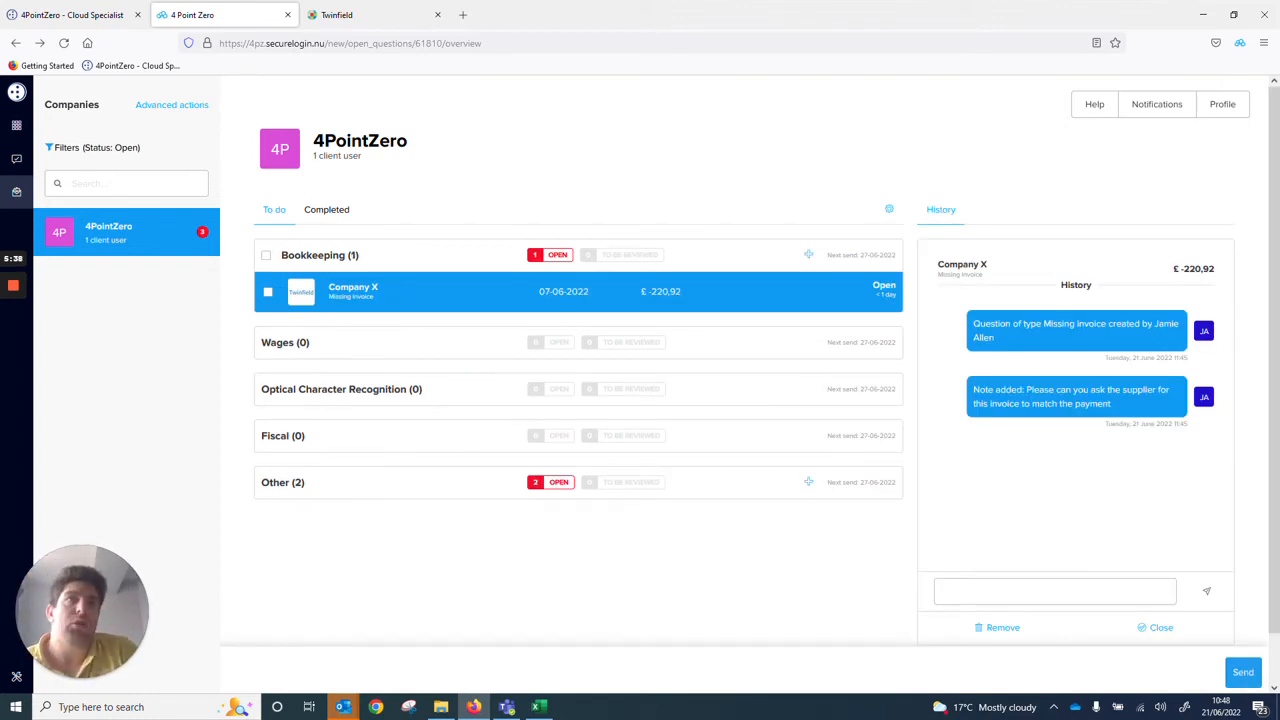
Switch to Outlook and open the 'Questions from 4 Point Zero' email
{"action": "key", "text": "alt+Tab"}
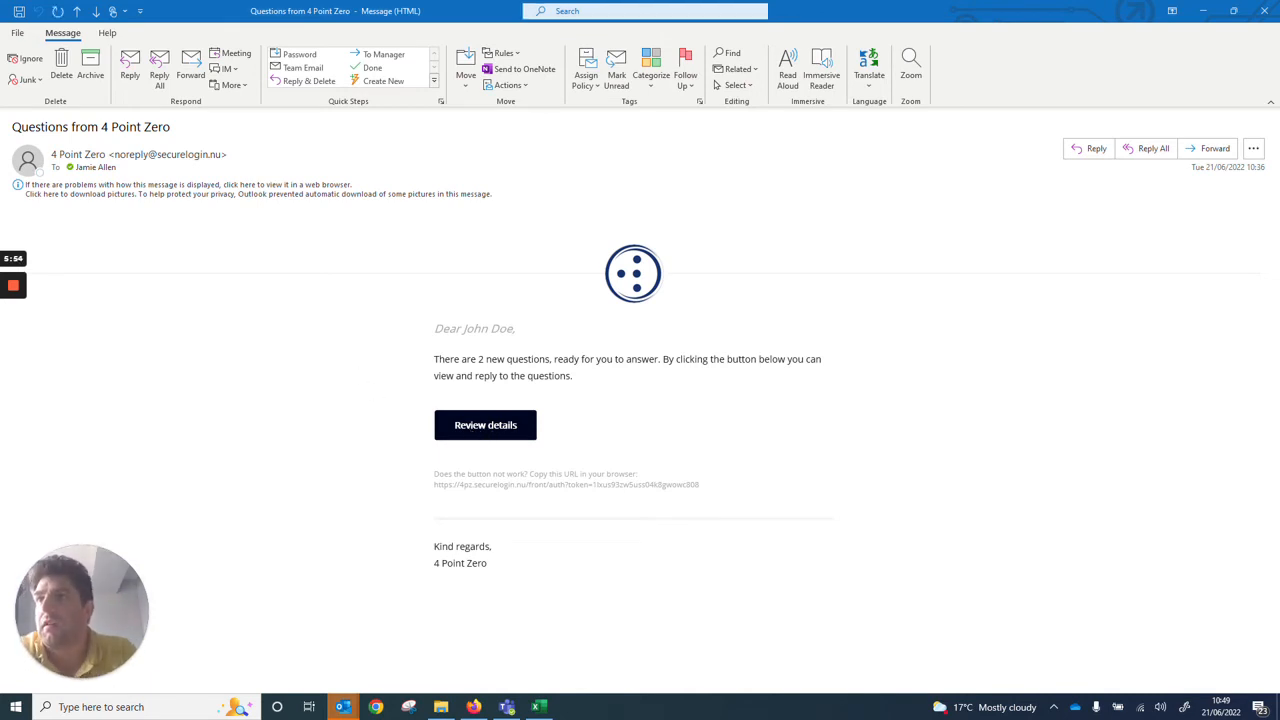
Follow the email link and sign in as the client with the authenticator verification code
{"action": "left_click", "coordinate": [500, 434]}
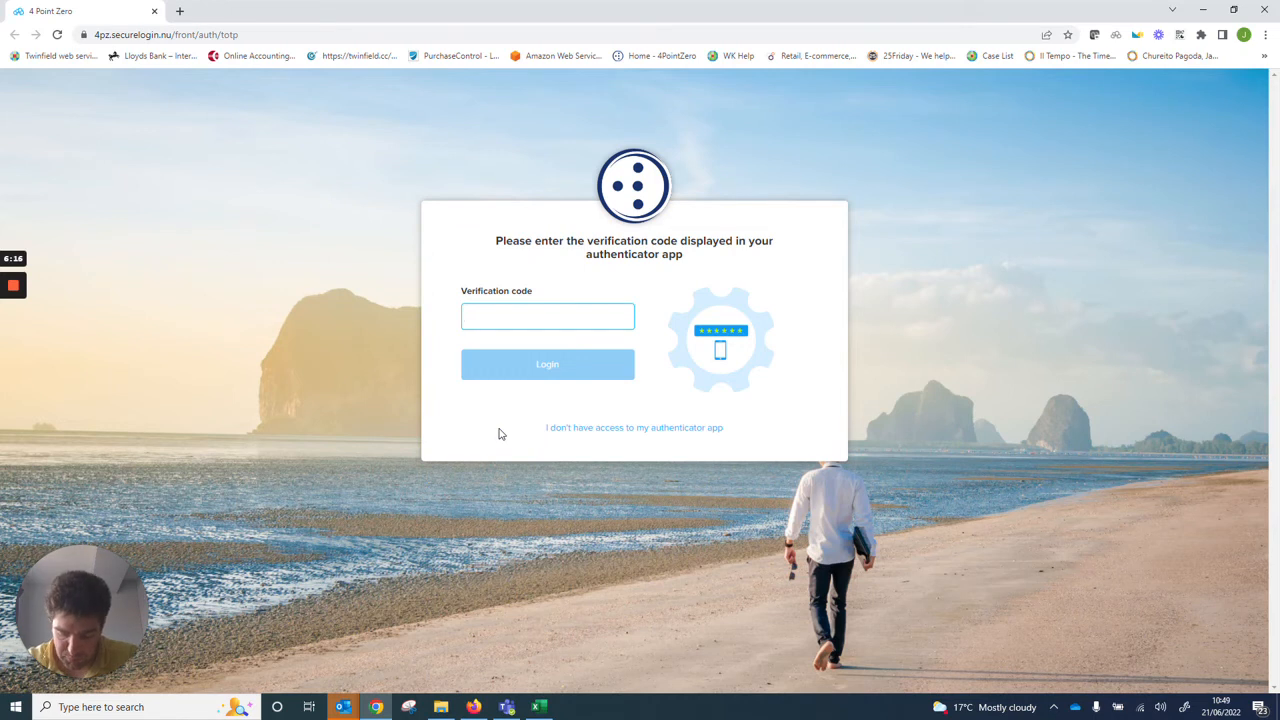
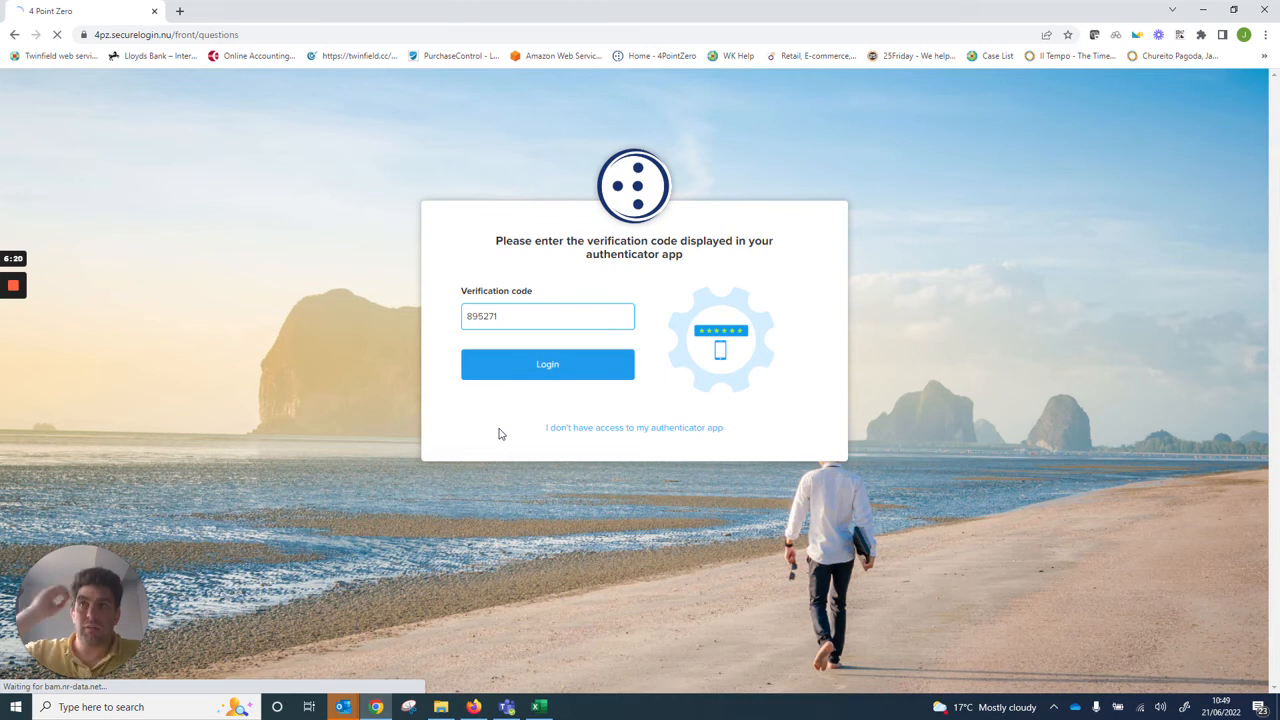
{"action": "scroll", "coordinate": [502, 434], "scroll_direction": "down", "scroll_amount": 1}
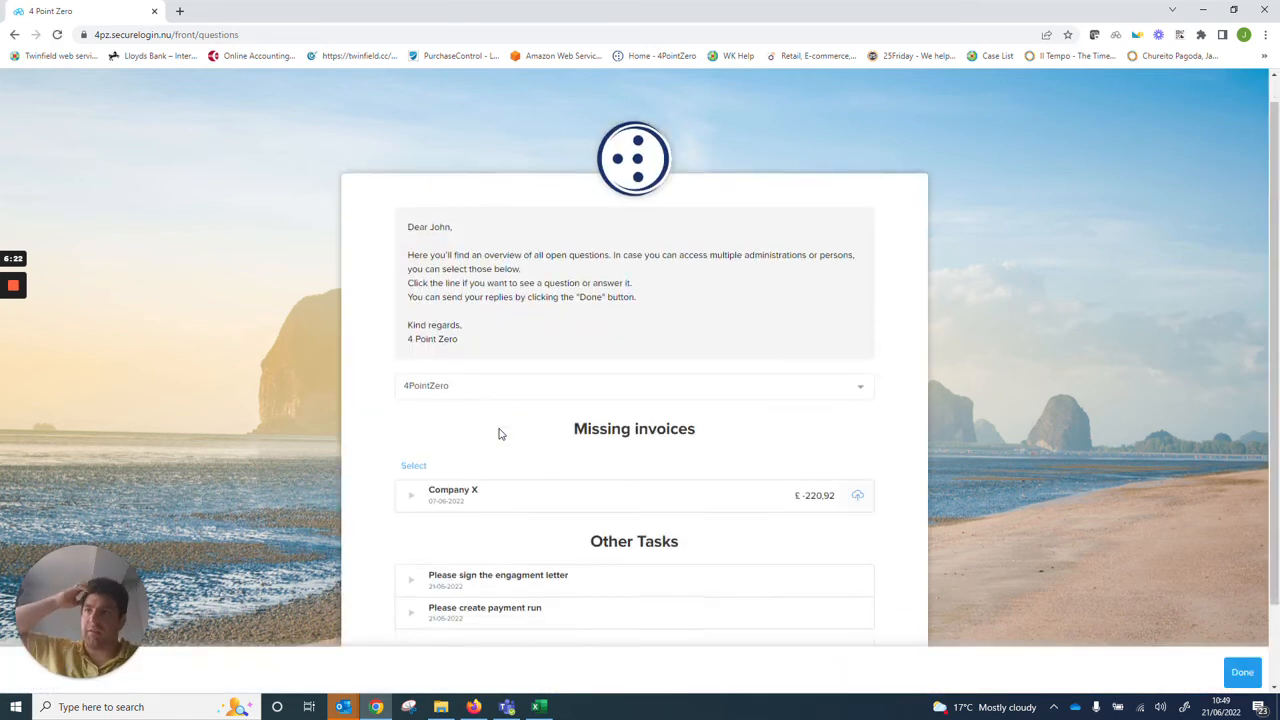
Reply 'There is an error in the document' to the 'Please create payment run' task
{"action": "scroll", "coordinate": [501, 433], "scroll_direction": "down", "scroll_amount": 1}
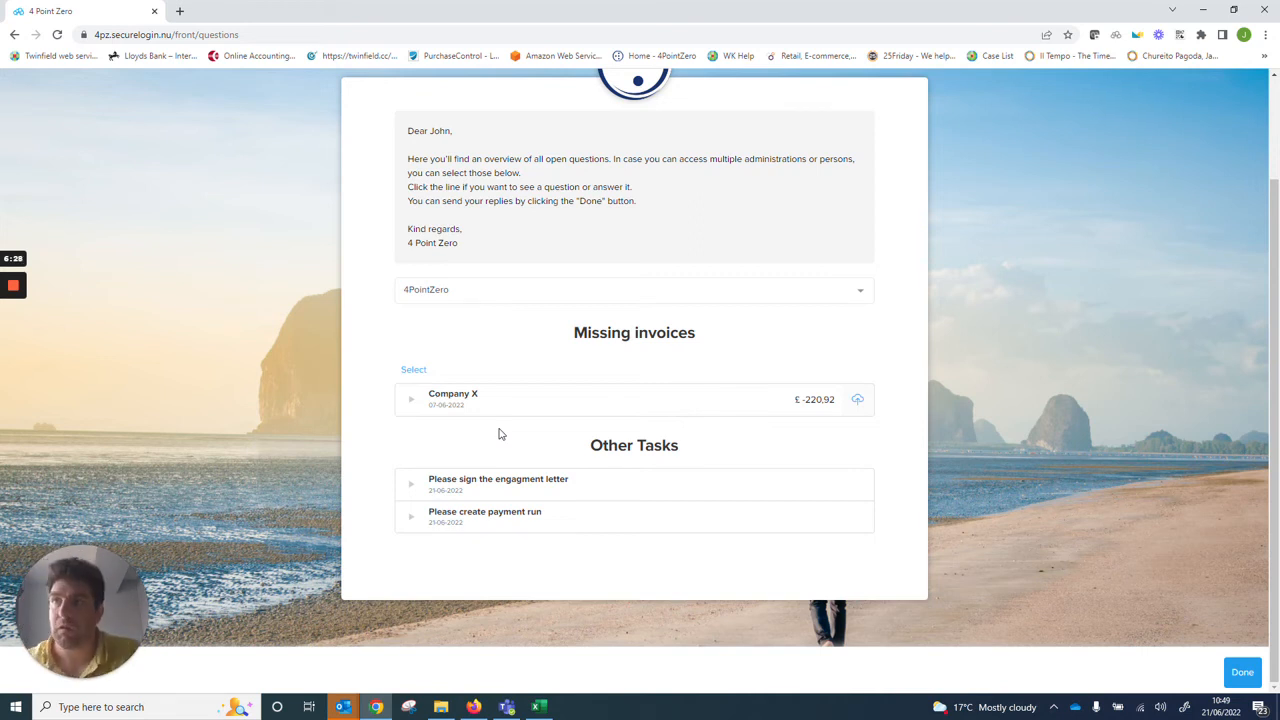
{"action": "left_click", "coordinate": [428, 520]}
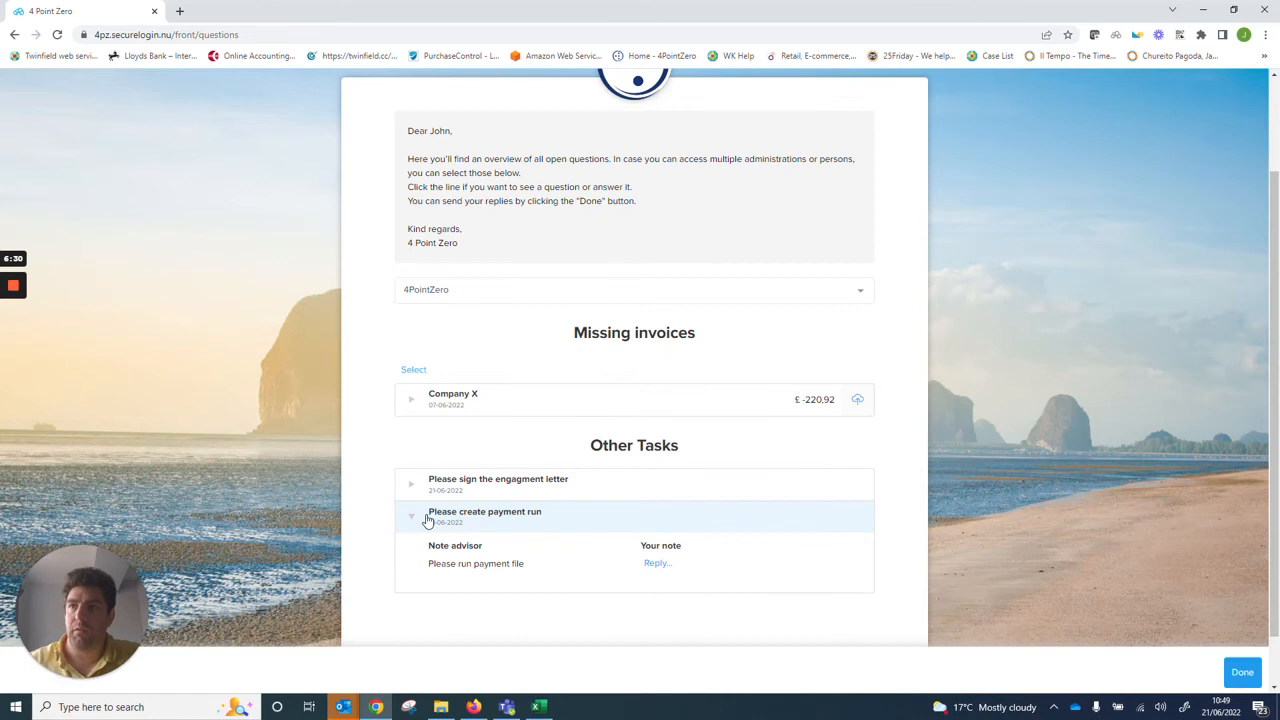
{"action": "left_click", "coordinate": [657, 563]}
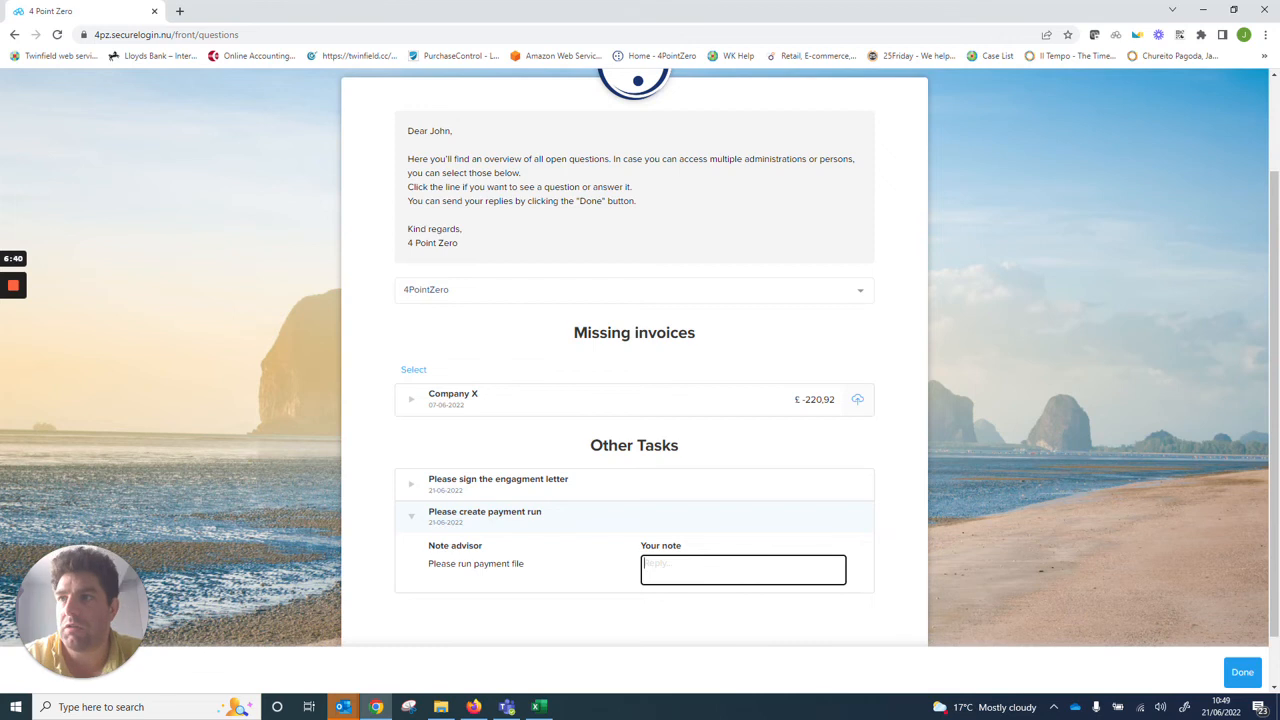
{"action": "type", "text": "There "}
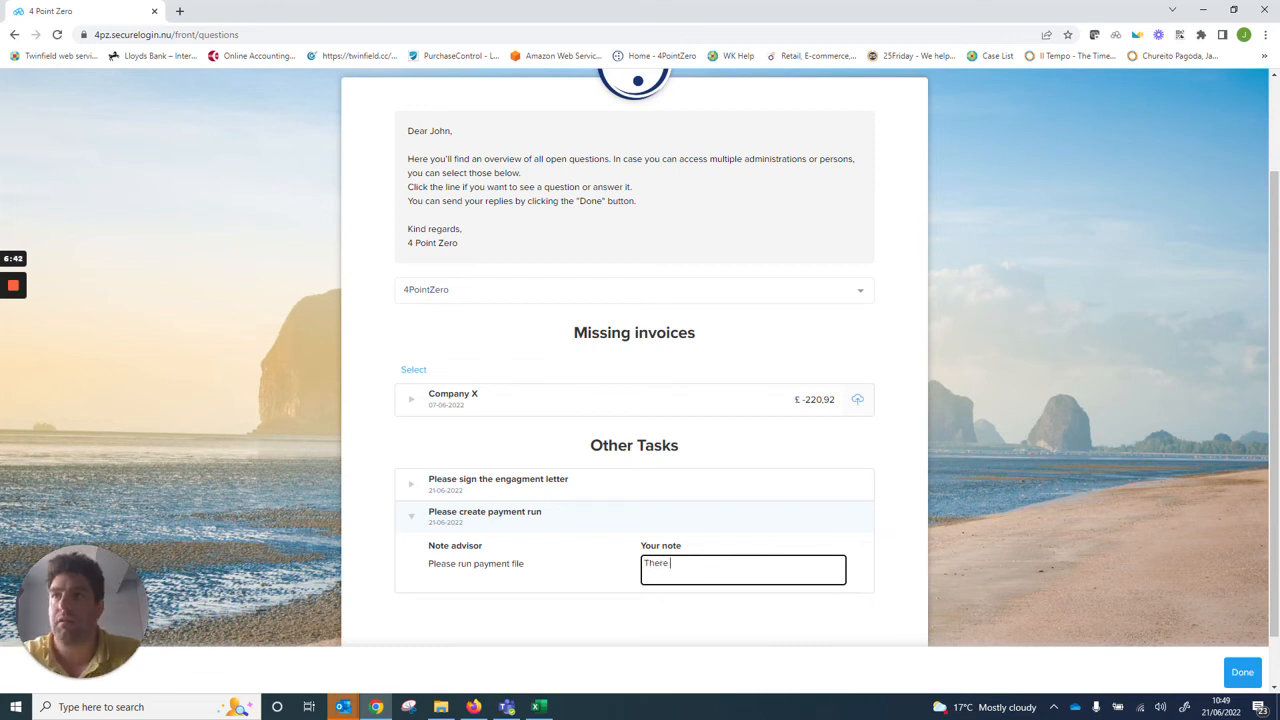
{"action": "type", "text": "is an er"}
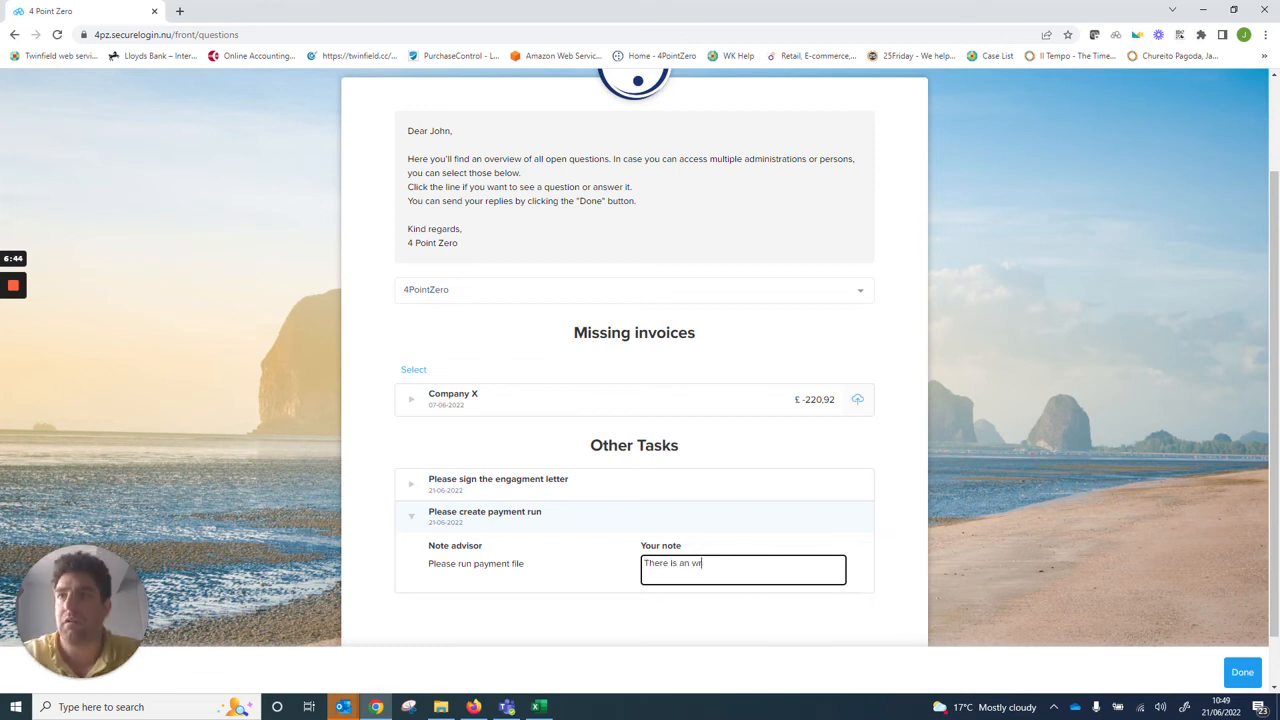
{"action": "type", "text": "ror in"}
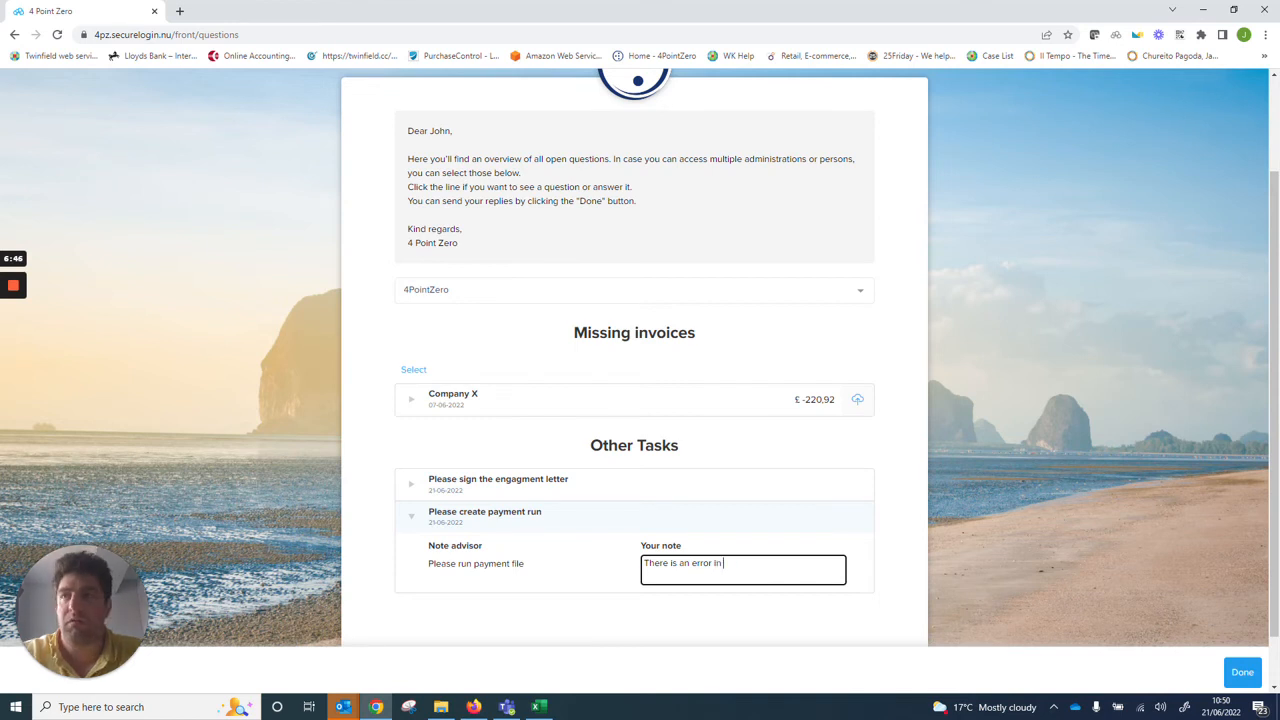
{"action": "type", "text": " the document"}
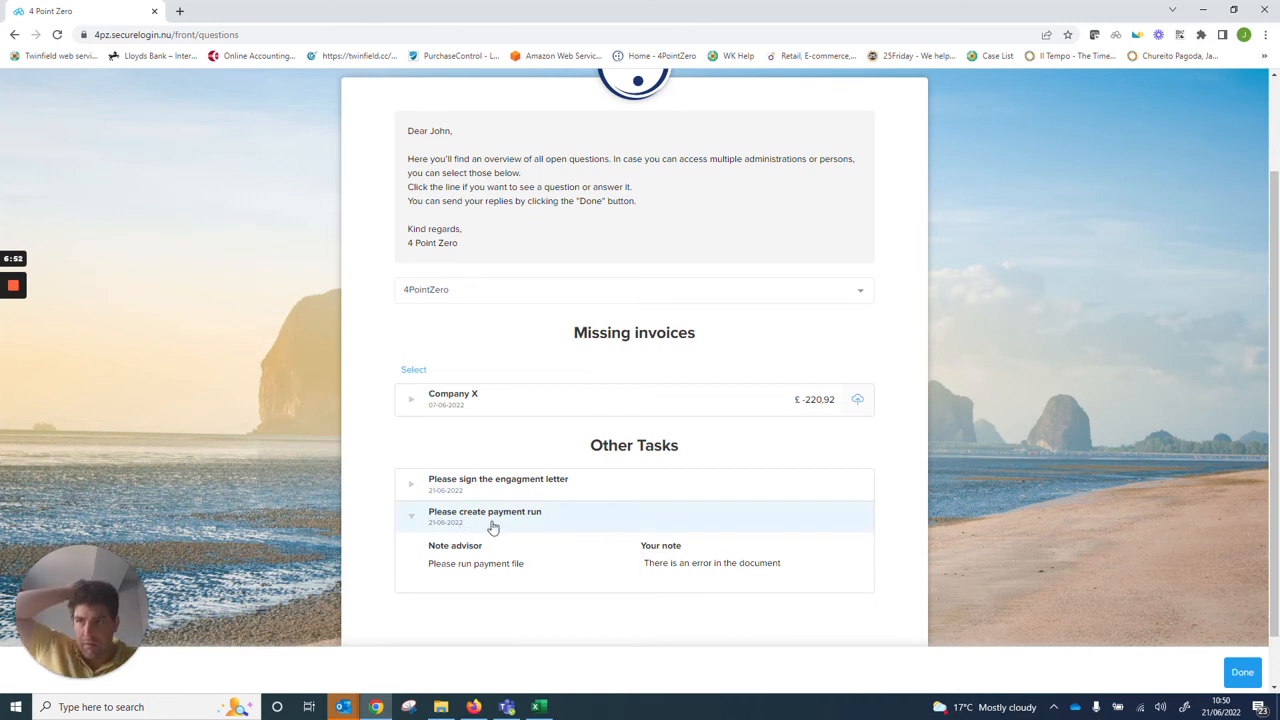
{"action": "left_click", "coordinate": [1241, 674]}
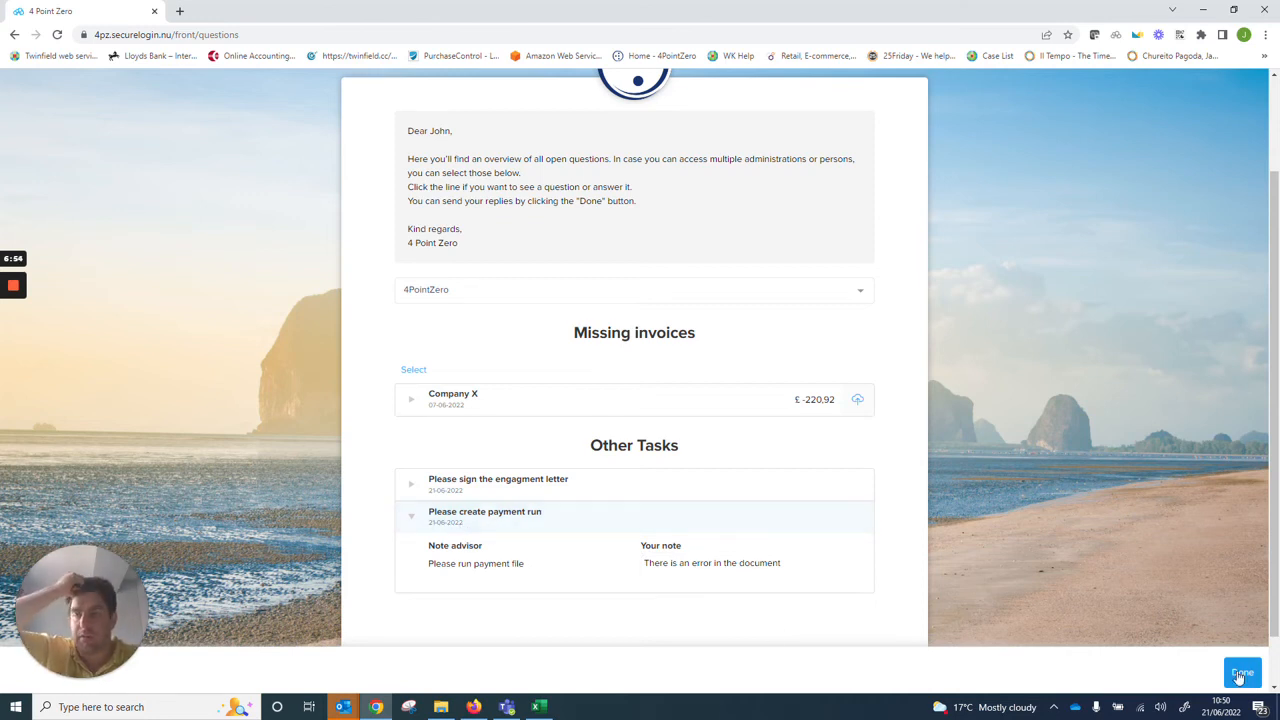
Submit the client's replies and switch back toward the advisor's portal window
{"action": "scroll", "coordinate": [647, 537], "scroll_direction": "down", "scroll_amount": 1}
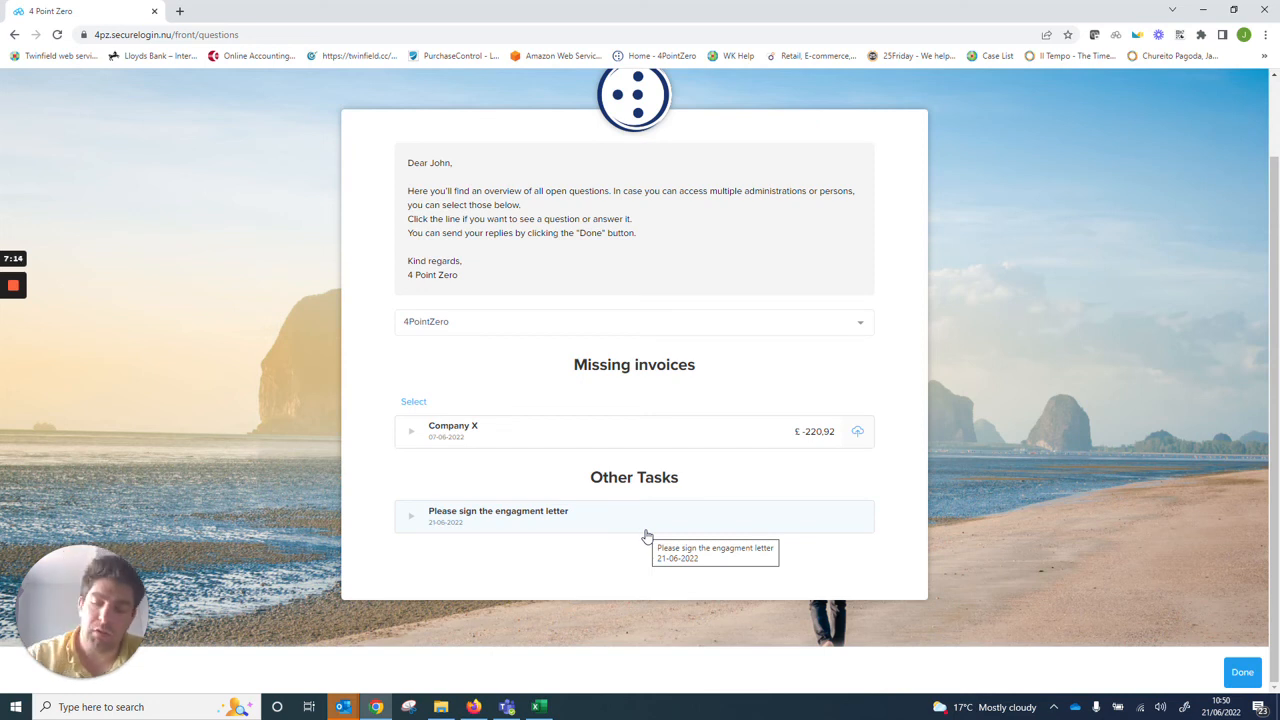
{"action": "key", "text": "alt+Tab"}
{"action": "key", "text": "Tab"}
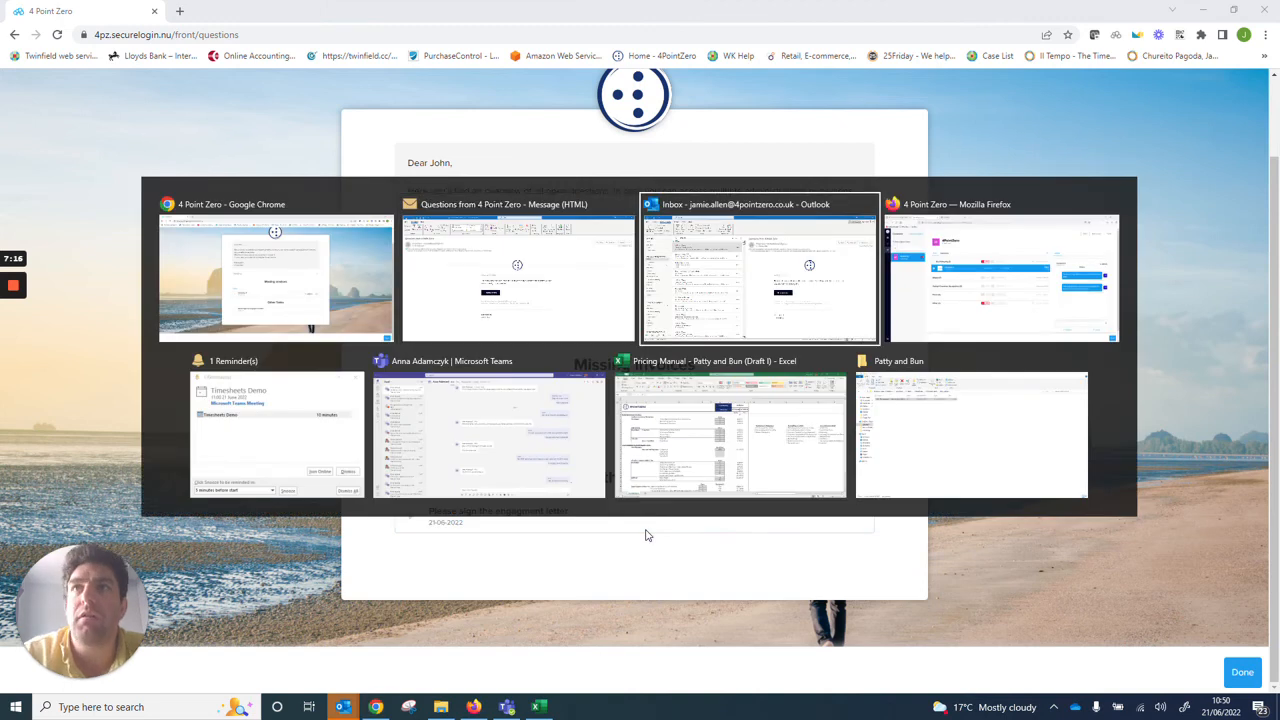
As advisor, read the client's reply in the payment run task's history and close that question
{"action": "key", "text": "alt+Tab"}
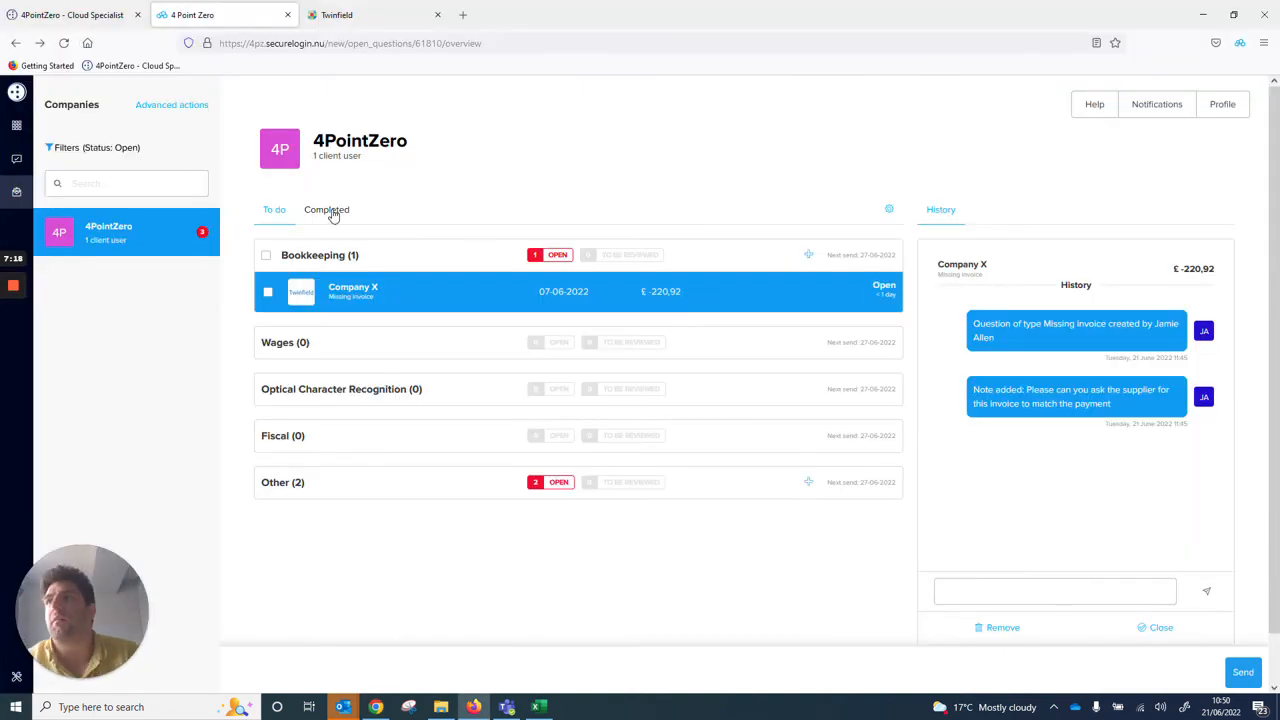
{"action": "left_click", "coordinate": [333, 213]}
{"action": "left_click", "coordinate": [271, 210]}
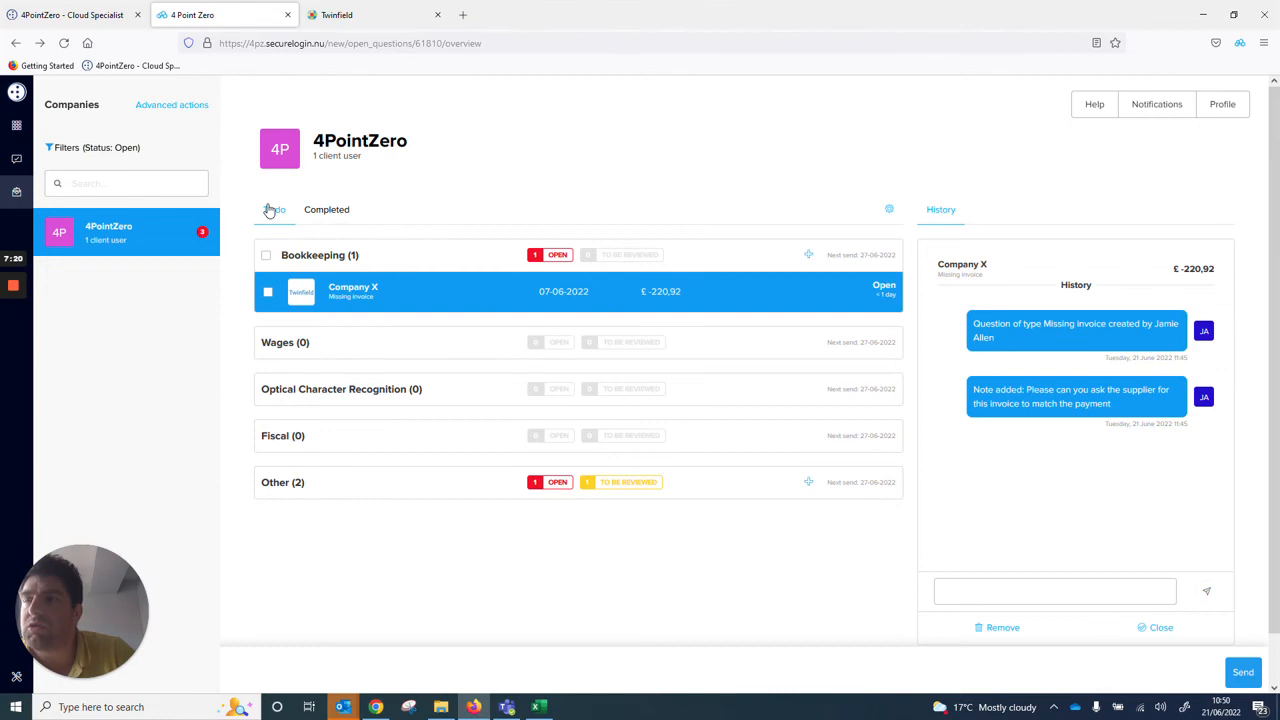
{"action": "left_click", "coordinate": [650, 486]}
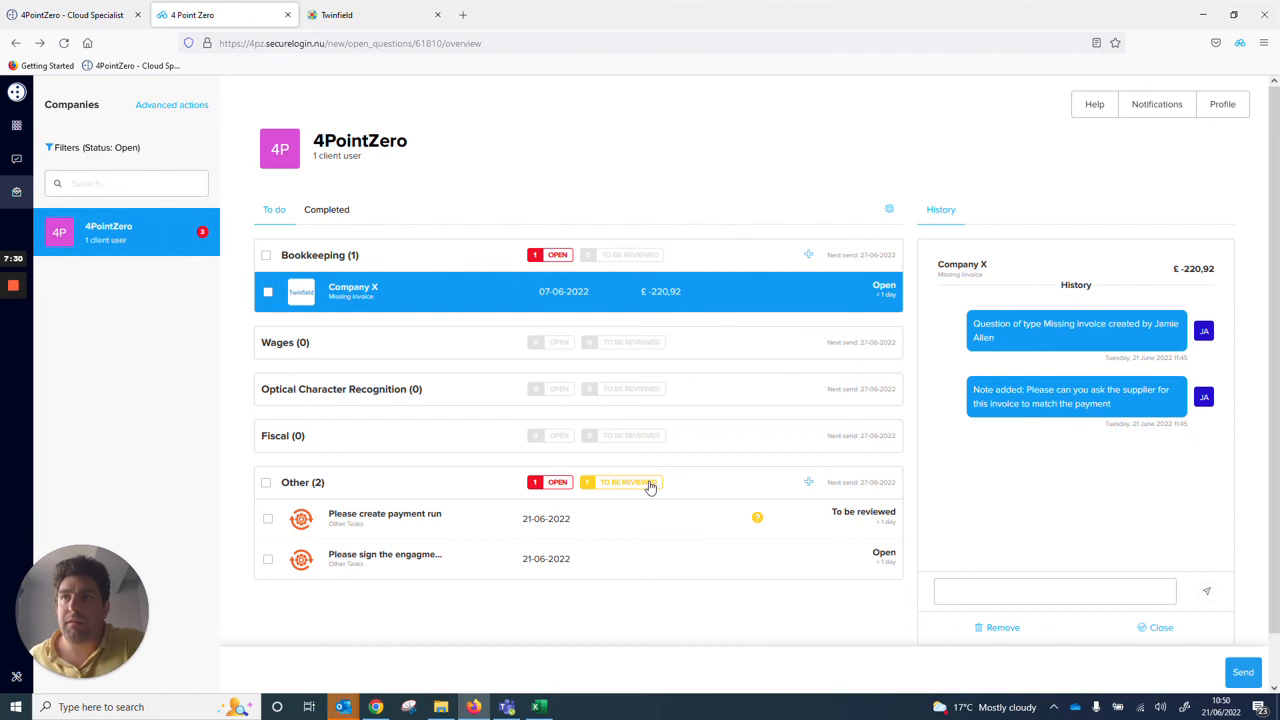
{"action": "left_click", "coordinate": [657, 522]}
{"action": "scroll", "coordinate": [997, 470], "scroll_direction": "down", "scroll_amount": 1}
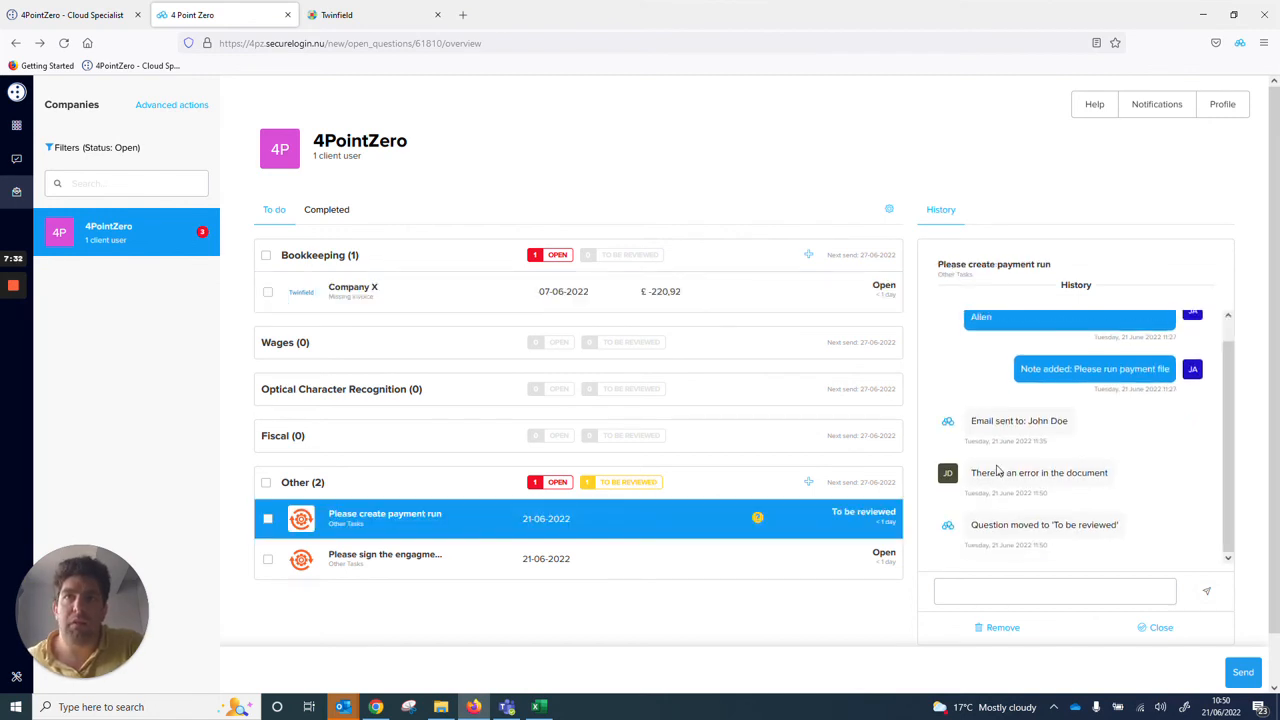
{"action": "scroll", "coordinate": [997, 465], "scroll_direction": "up", "scroll_amount": 1}
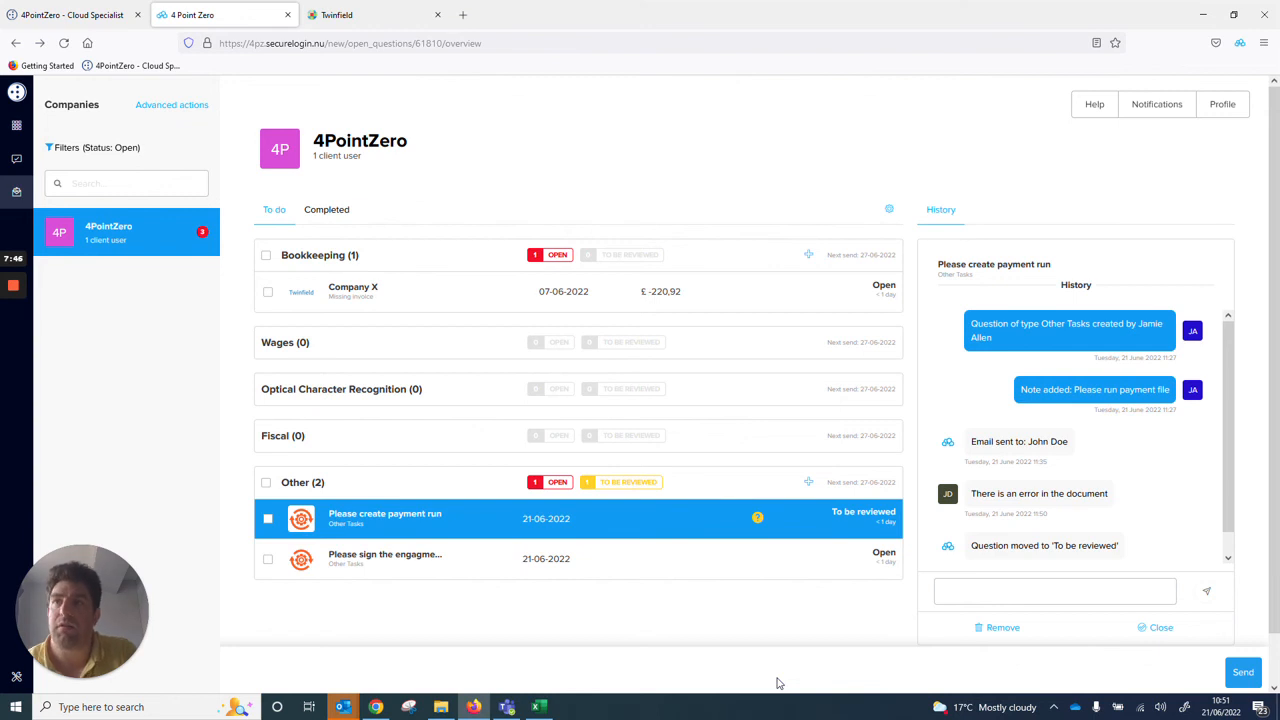
{"action": "left_click", "coordinate": [1146, 634]}
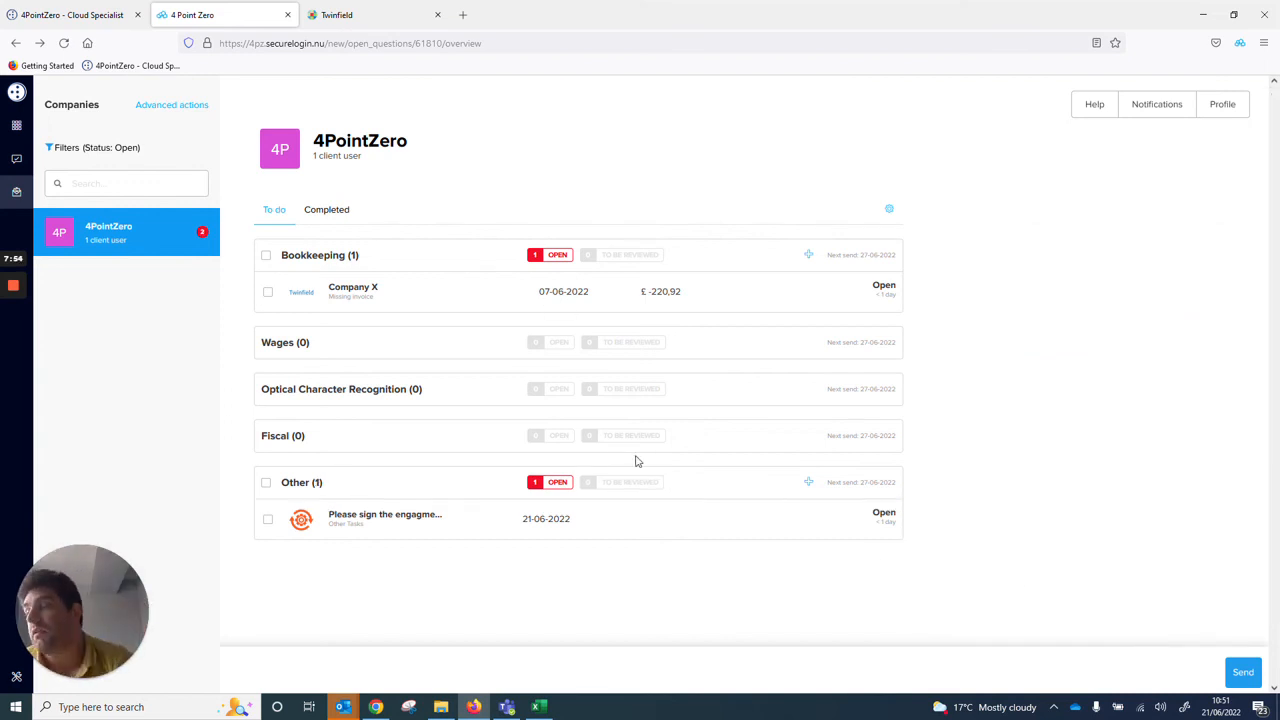
{"action": "left_click", "coordinate": [335, 211]}
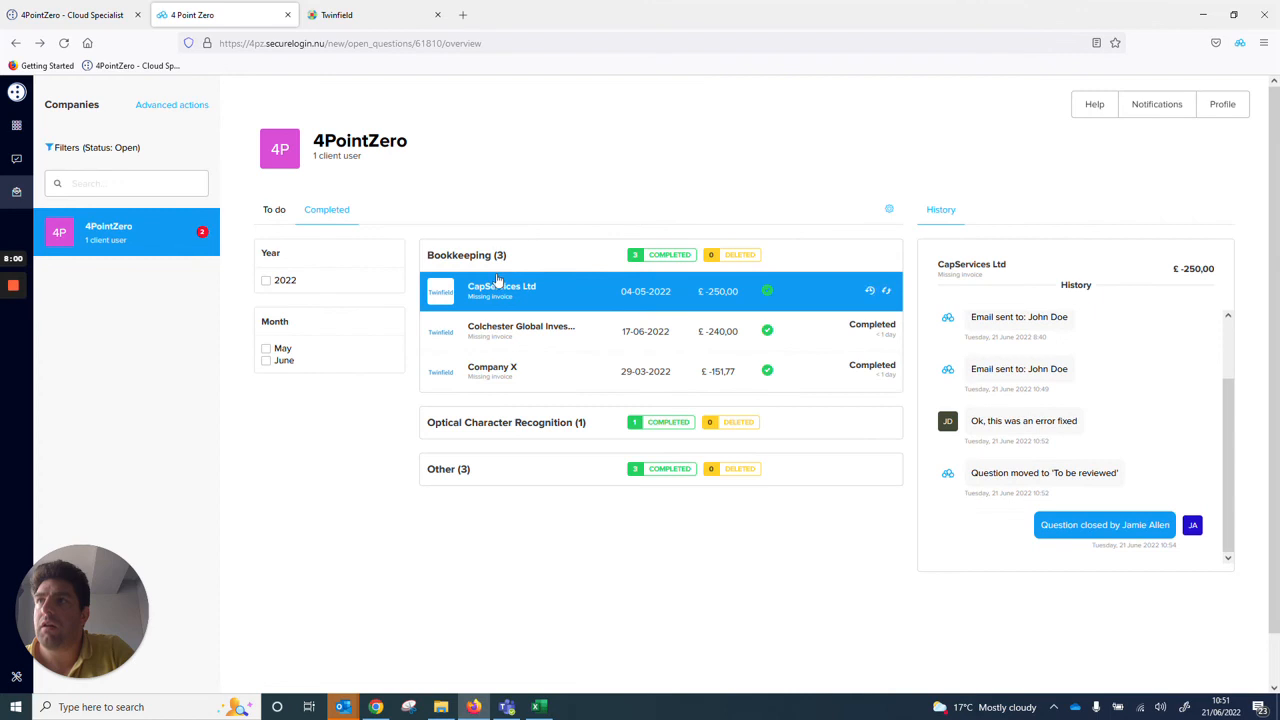
{"action": "left_click", "coordinate": [482, 262]}
{"action": "left_click", "coordinate": [486, 348]}
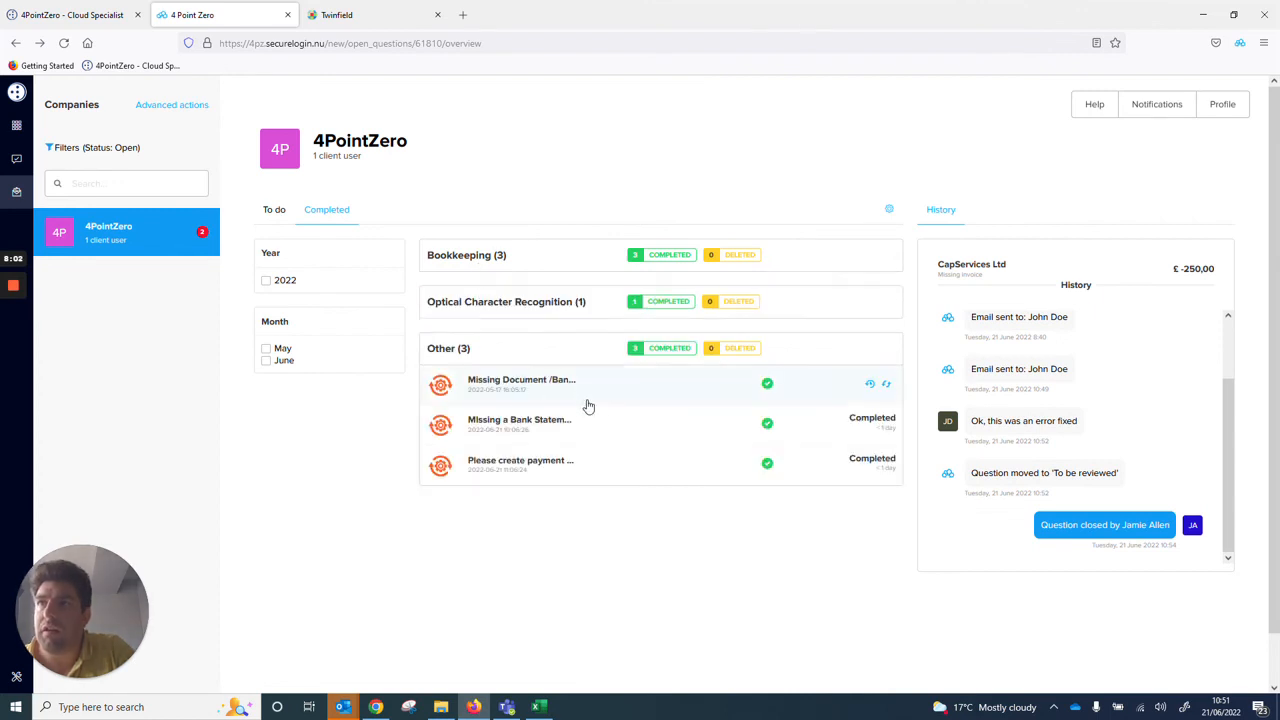
{"action": "left_click", "coordinate": [582, 468]}
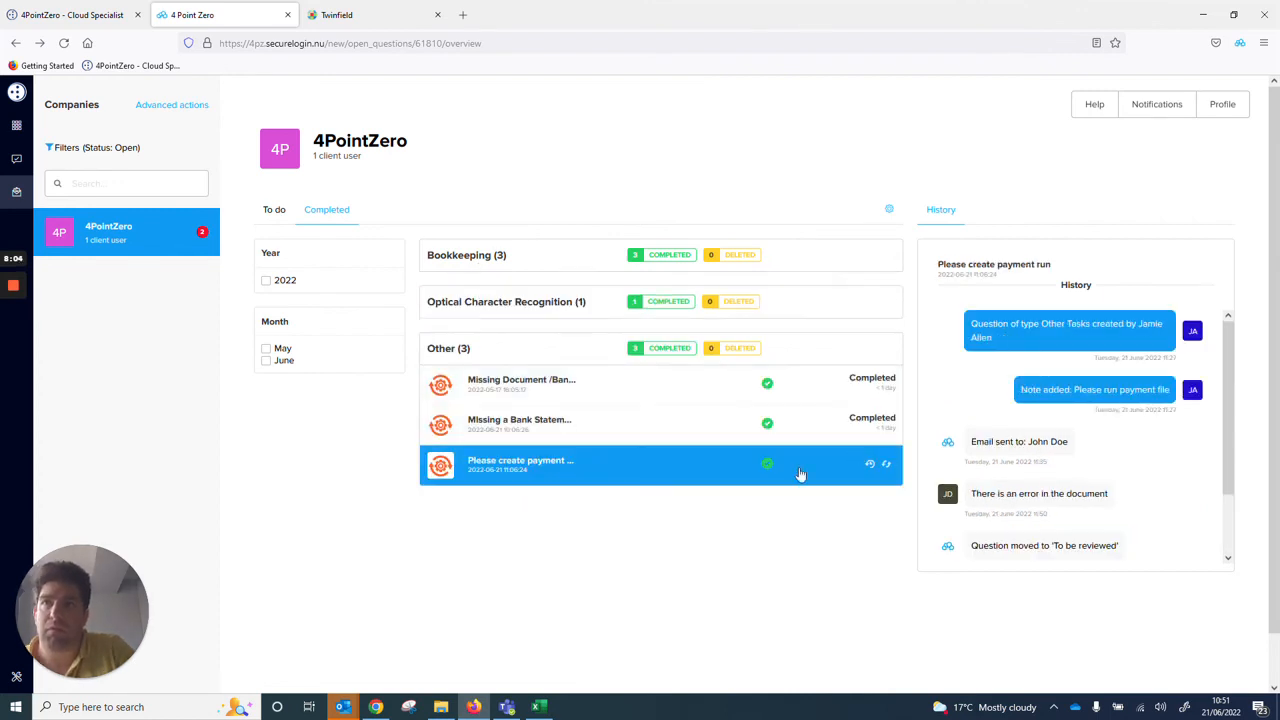
{"action": "scroll", "coordinate": [1030, 506], "scroll_direction": "down", "scroll_amount": 2}
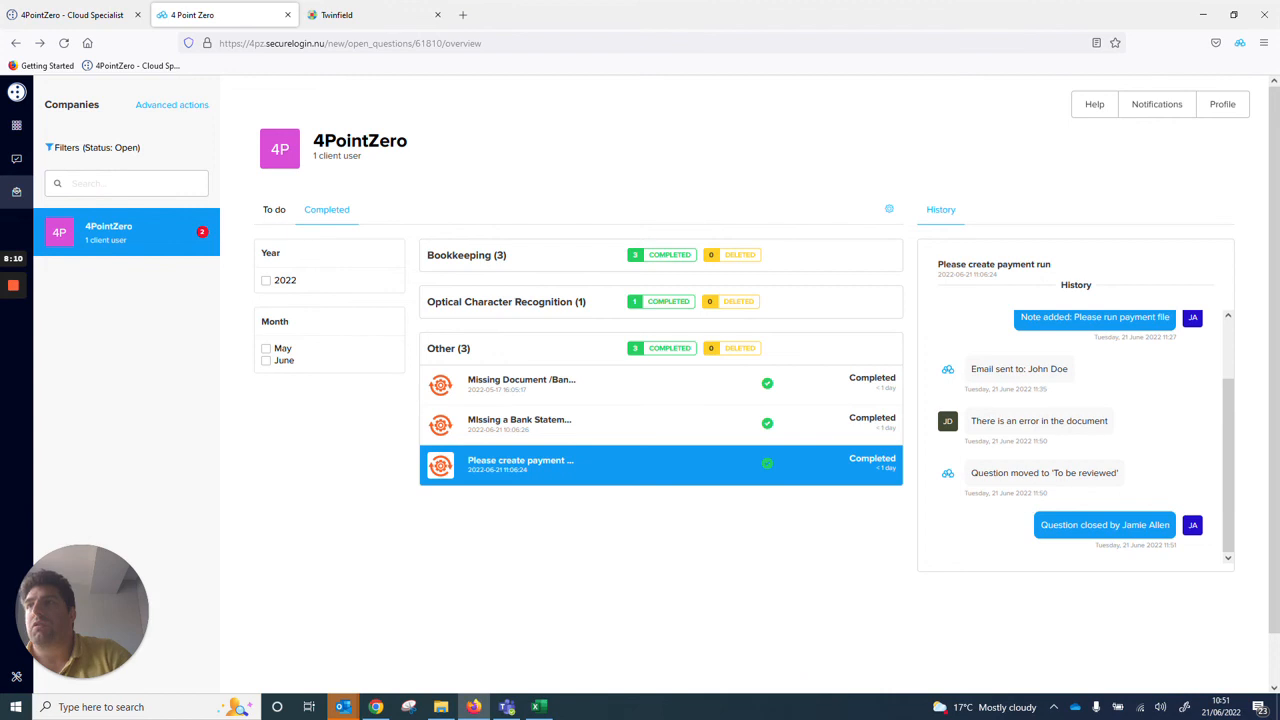
{"action": "left_click", "coordinate": [266, 210]}
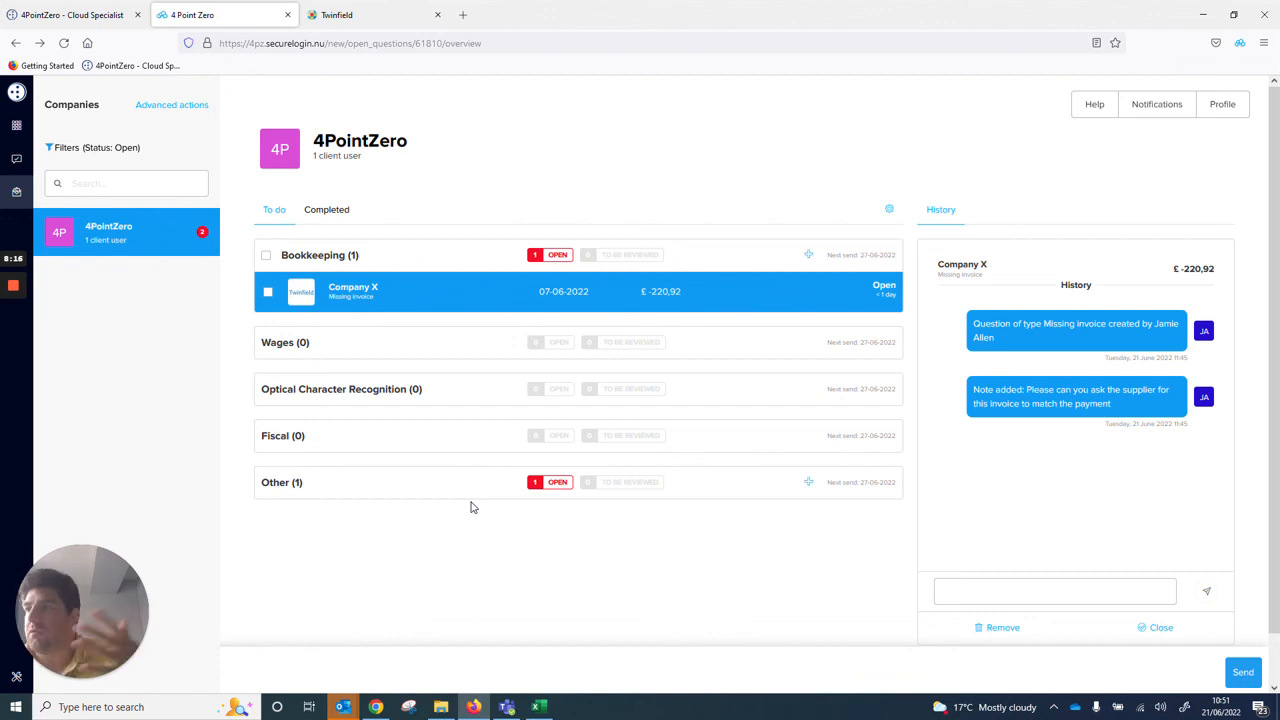
Check the Status overview filtered to Open questions, then return to the to-do list
{"action": "left_click", "coordinate": [163, 106]}
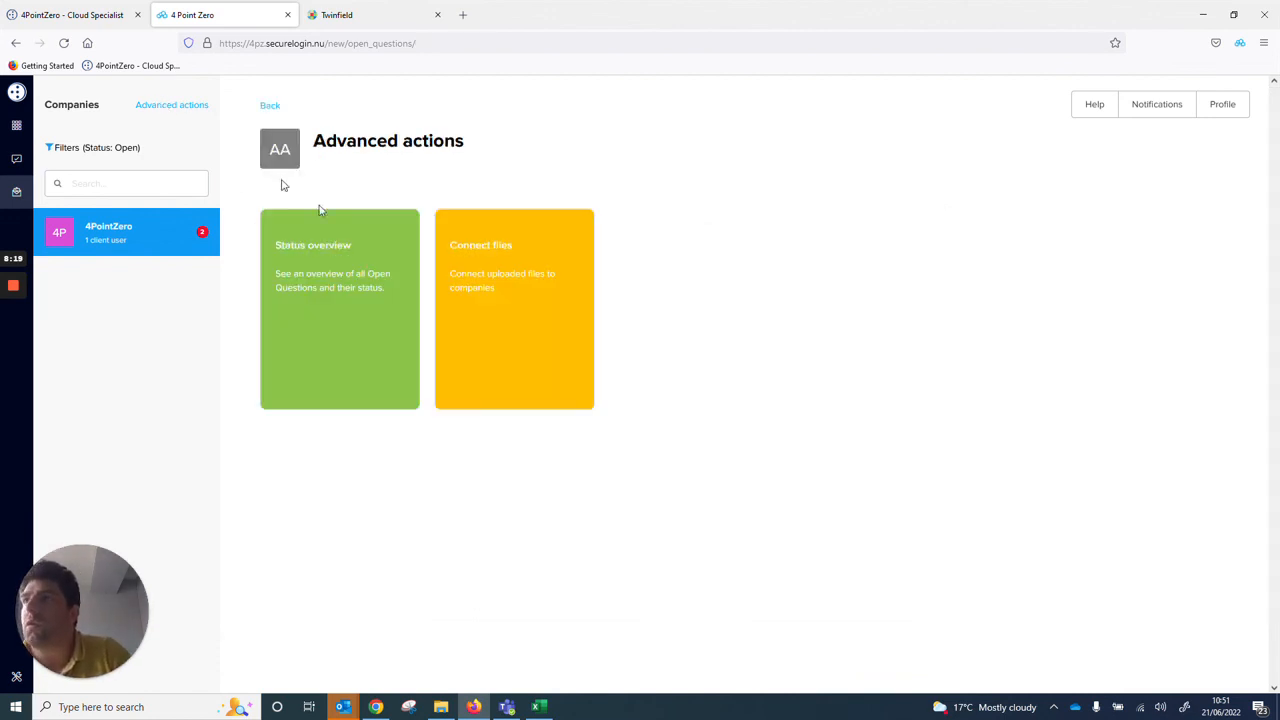
{"action": "left_click", "coordinate": [340, 271]}
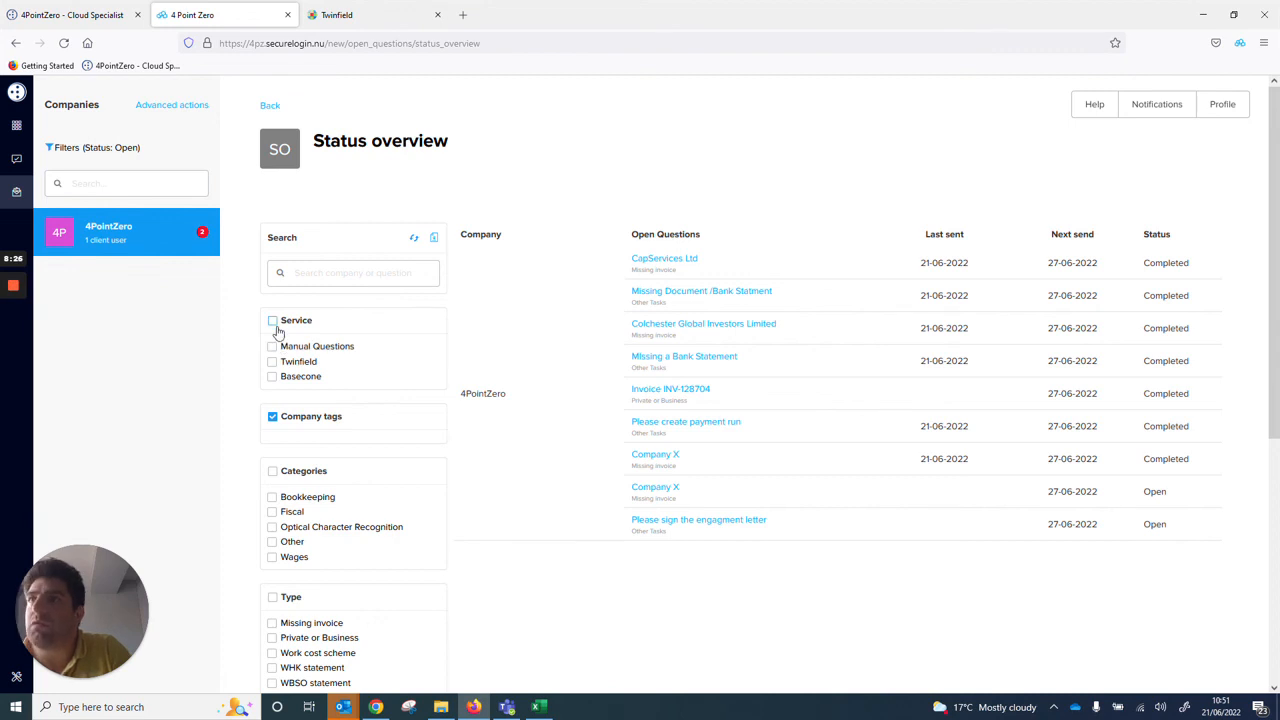
{"action": "scroll", "coordinate": [309, 365], "scroll_direction": "down", "scroll_amount": 4}
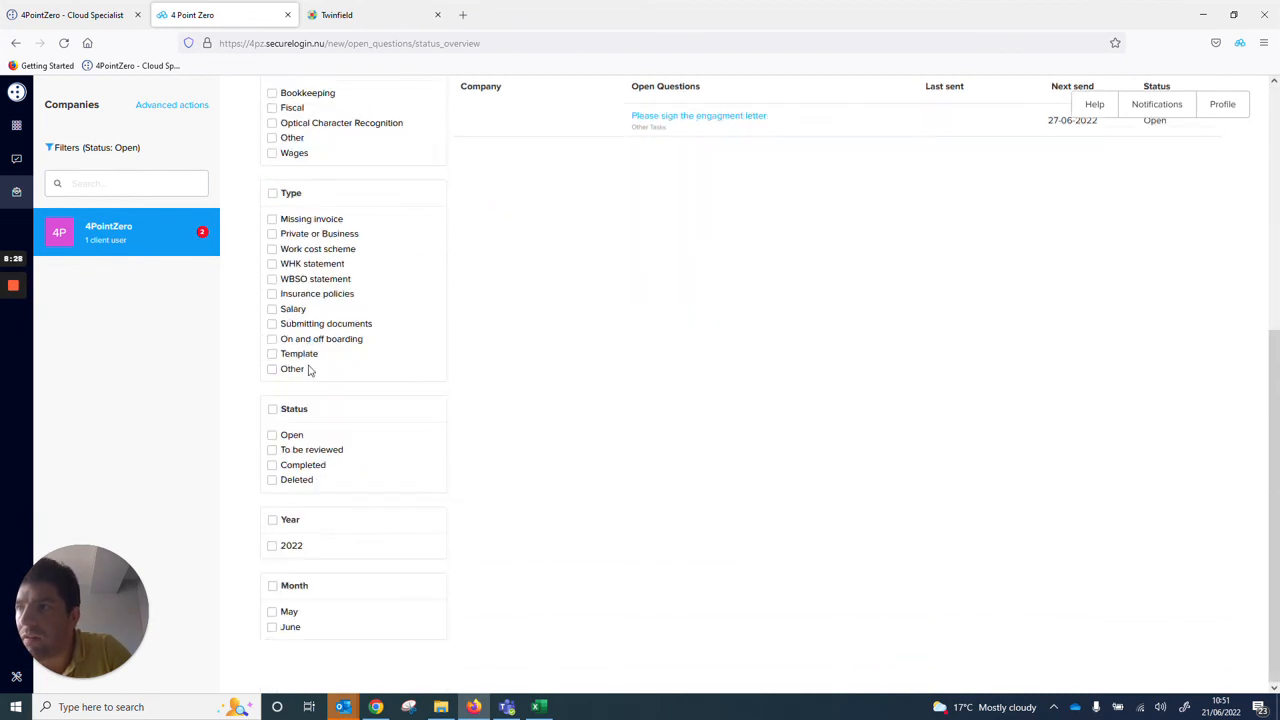
{"action": "left_click", "coordinate": [272, 435]}
{"action": "scroll", "coordinate": [363, 432], "scroll_direction": "up", "scroll_amount": 3}
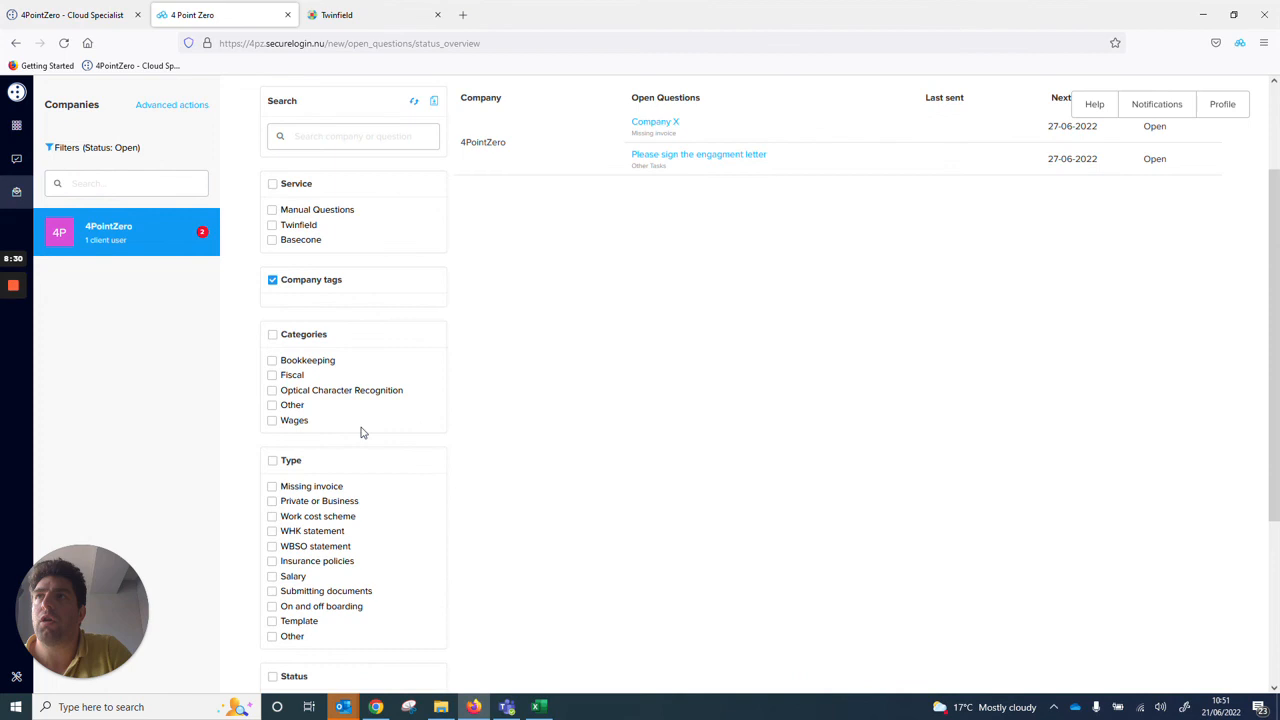
{"action": "scroll", "coordinate": [363, 432], "scroll_direction": "up", "scroll_amount": 2}
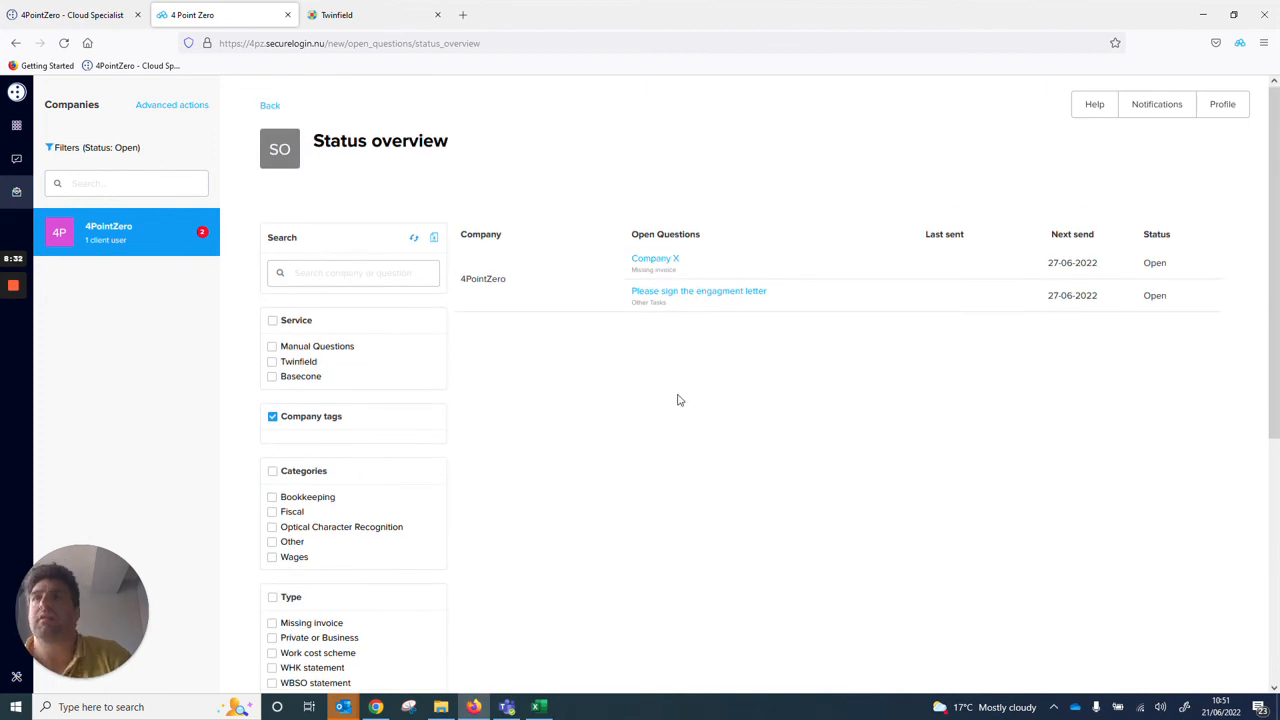
{"action": "scroll", "coordinate": [397, 483], "scroll_direction": "down", "scroll_amount": 4}
{"action": "scroll", "coordinate": [397, 483], "scroll_direction": "up", "scroll_amount": 4}
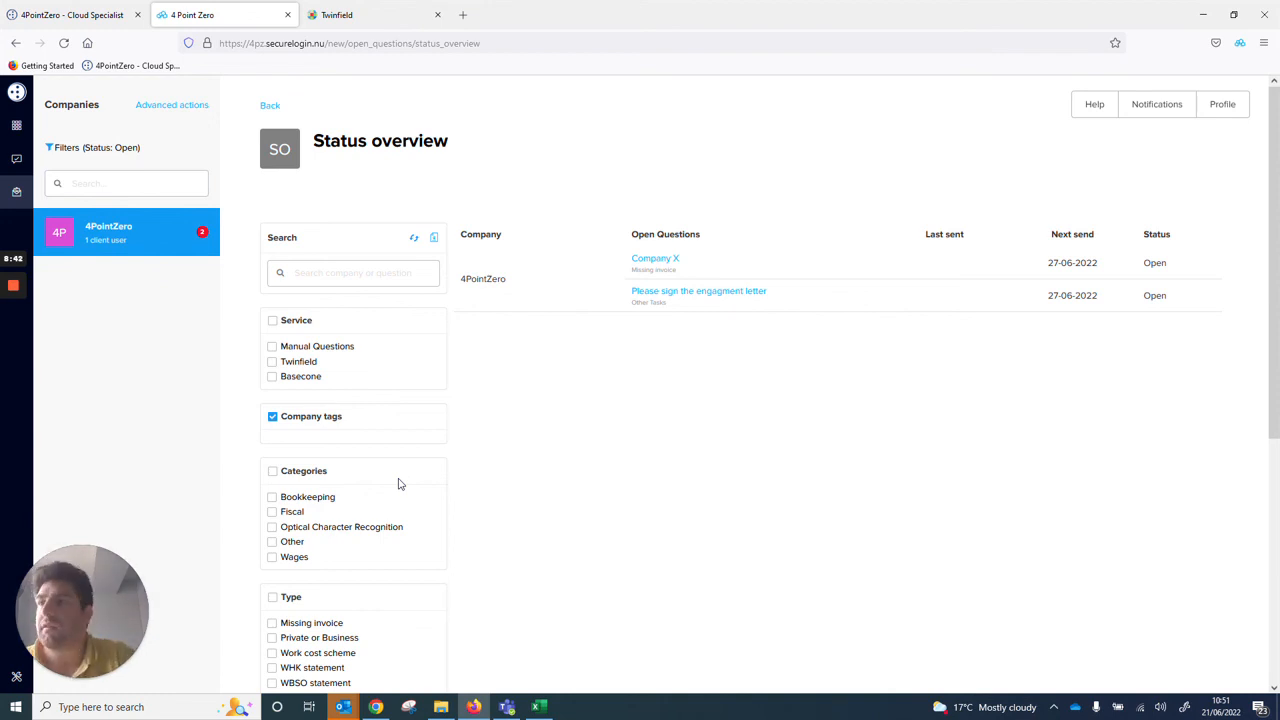
{"action": "scroll", "coordinate": [397, 483], "scroll_direction": "down", "scroll_amount": 3}
{"action": "scroll", "coordinate": [323, 400], "scroll_direction": "up", "scroll_amount": 3}
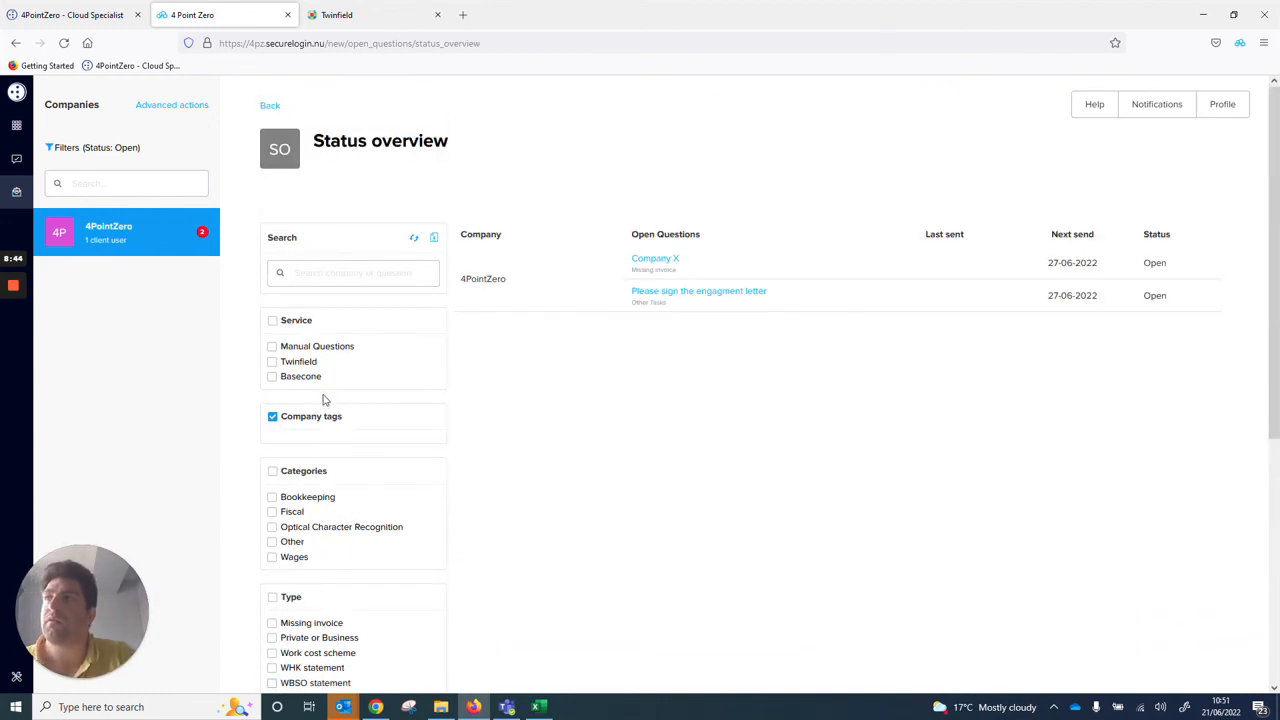
{"action": "left_click", "coordinate": [272, 108]}
Leave the Advanced actions page for the 4PointZero company's to-do question overview
{"action": "left_click", "coordinate": [270, 106]}
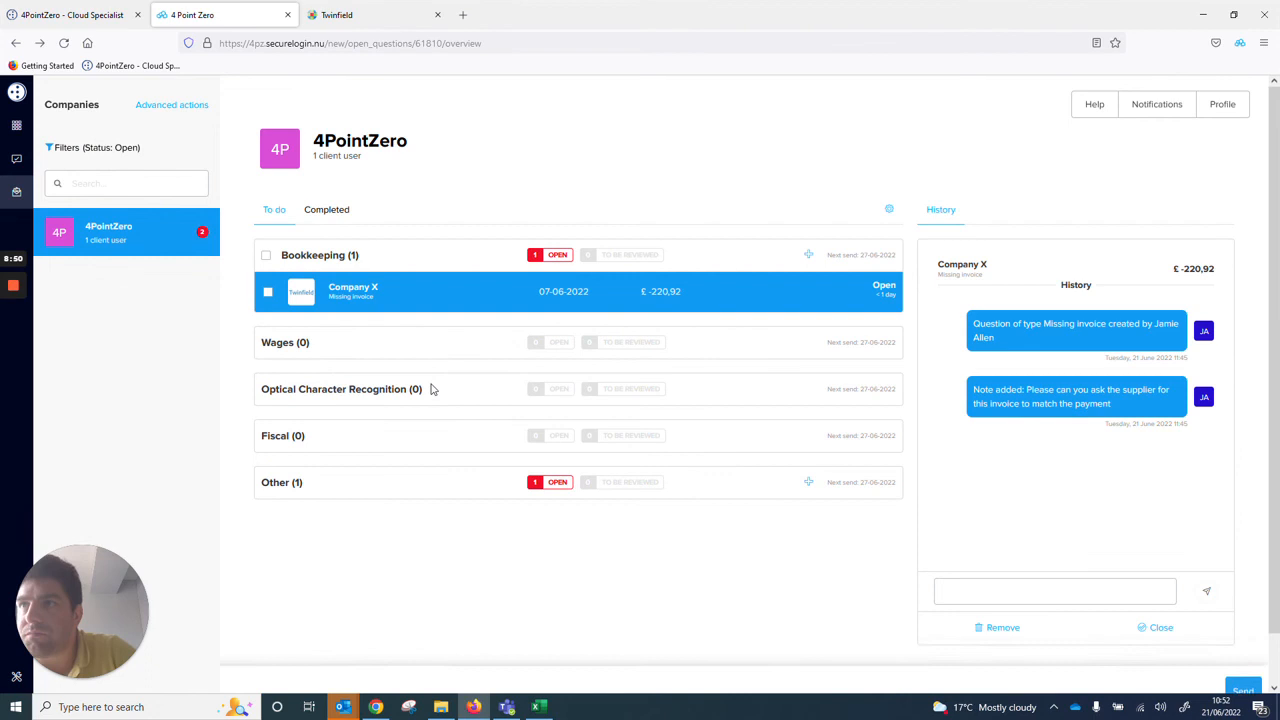